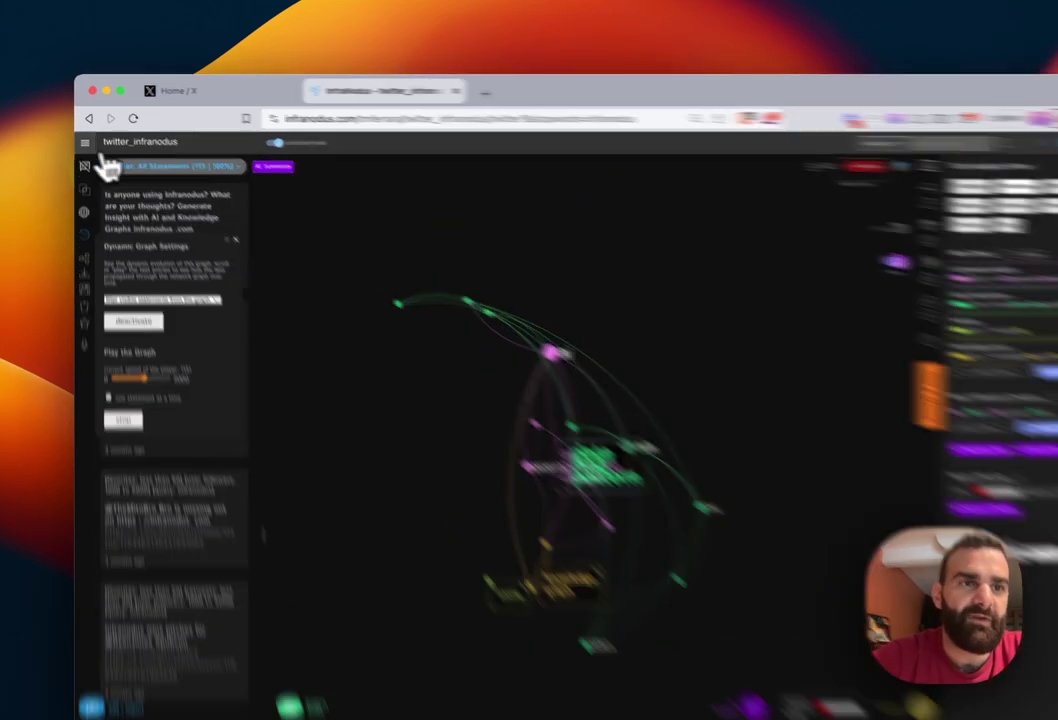
From Apps, begin a text-or-links content analysis with the query 'artificial intelligence'.
{"action": "left_click", "coordinate": [83, 133]}
{"action": "left_click", "coordinate": [135, 268]}
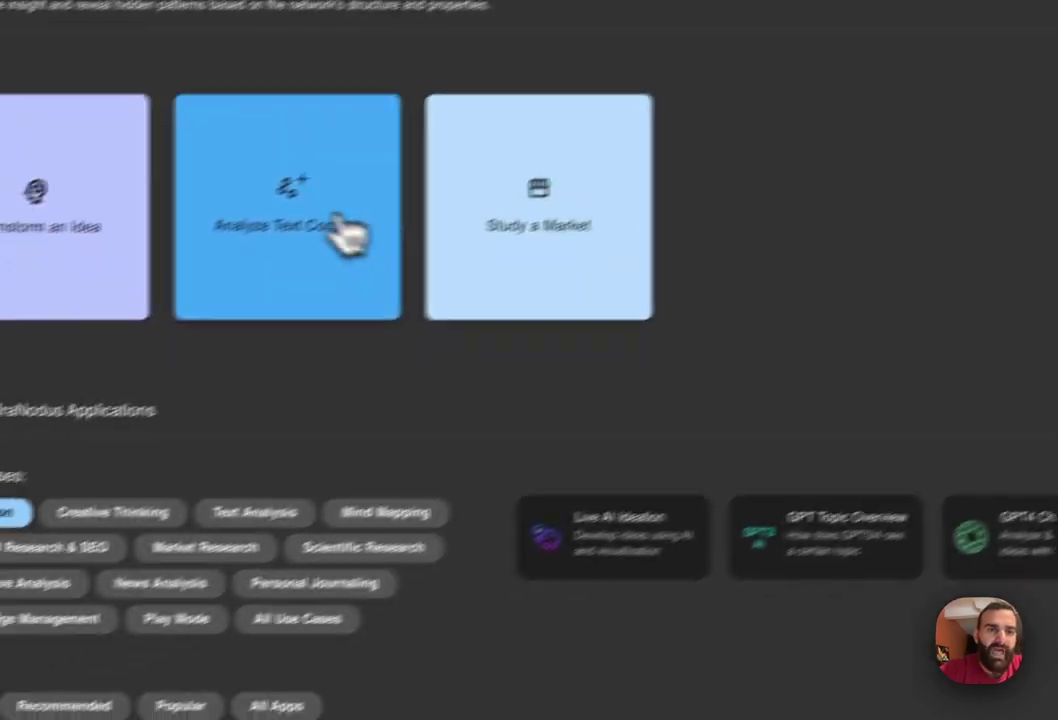
{"action": "left_click", "coordinate": [343, 232]}
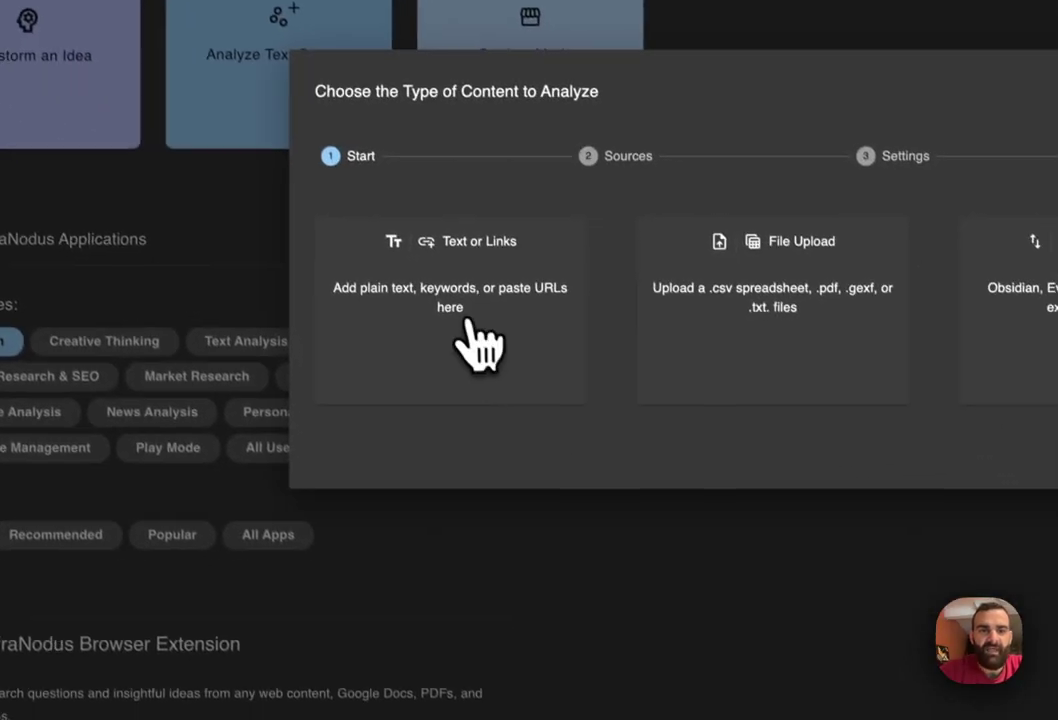
{"action": "left_click", "coordinate": [474, 335]}
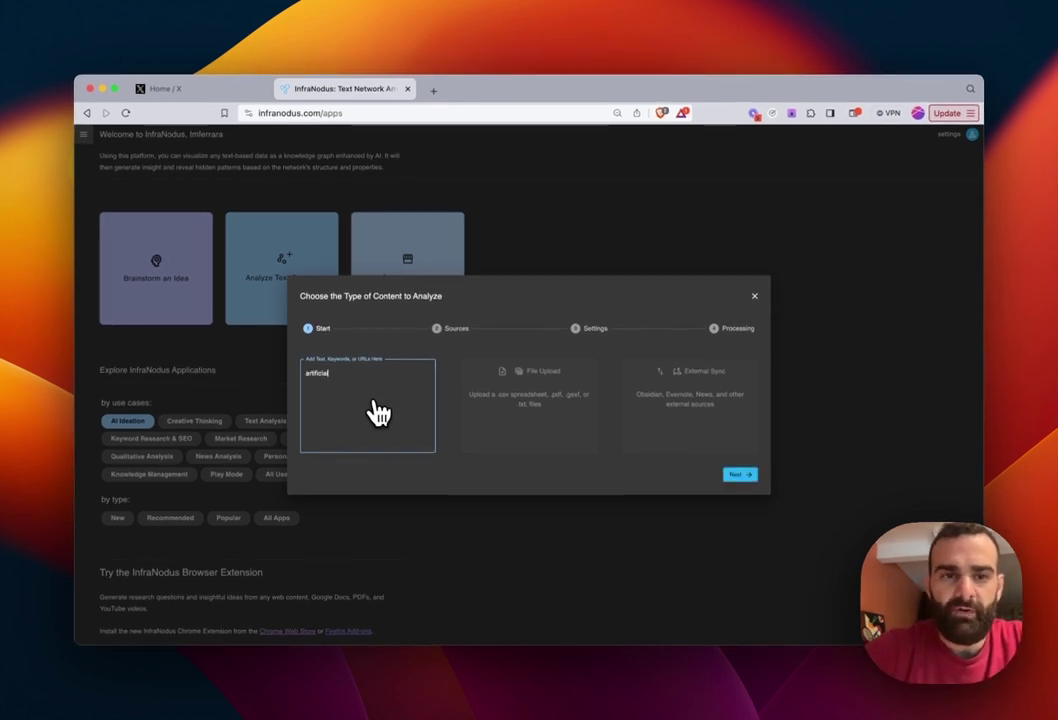
{"action": "type", "text": "e"}
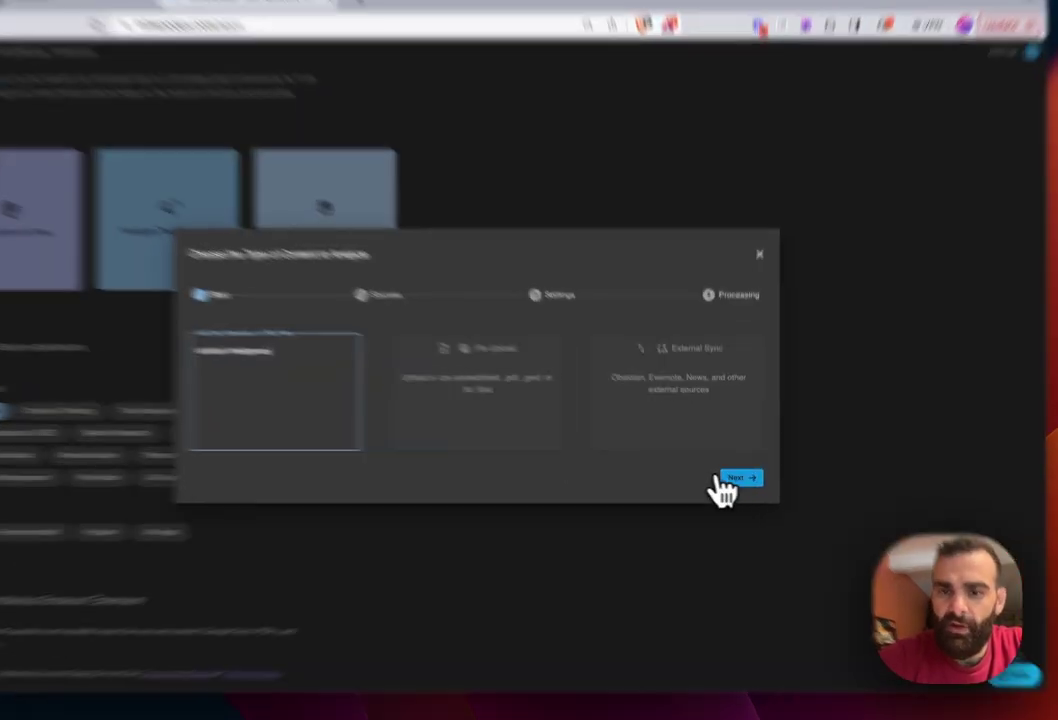
Choose Twitter Search, name the graph twitter_artificial-intellige_13, and show advanced settings.
{"action": "left_click", "coordinate": [740, 475]}
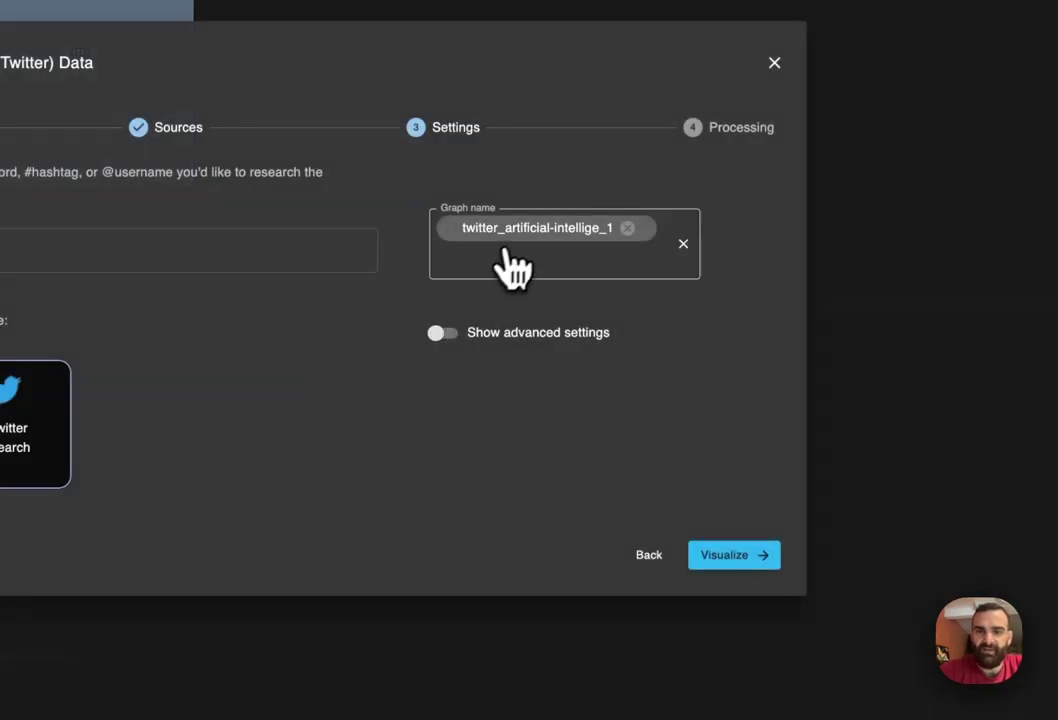
{"action": "left_click", "coordinate": [508, 240]}
{"action": "type", "text": "3"}
{"action": "key", "text": "Return"}
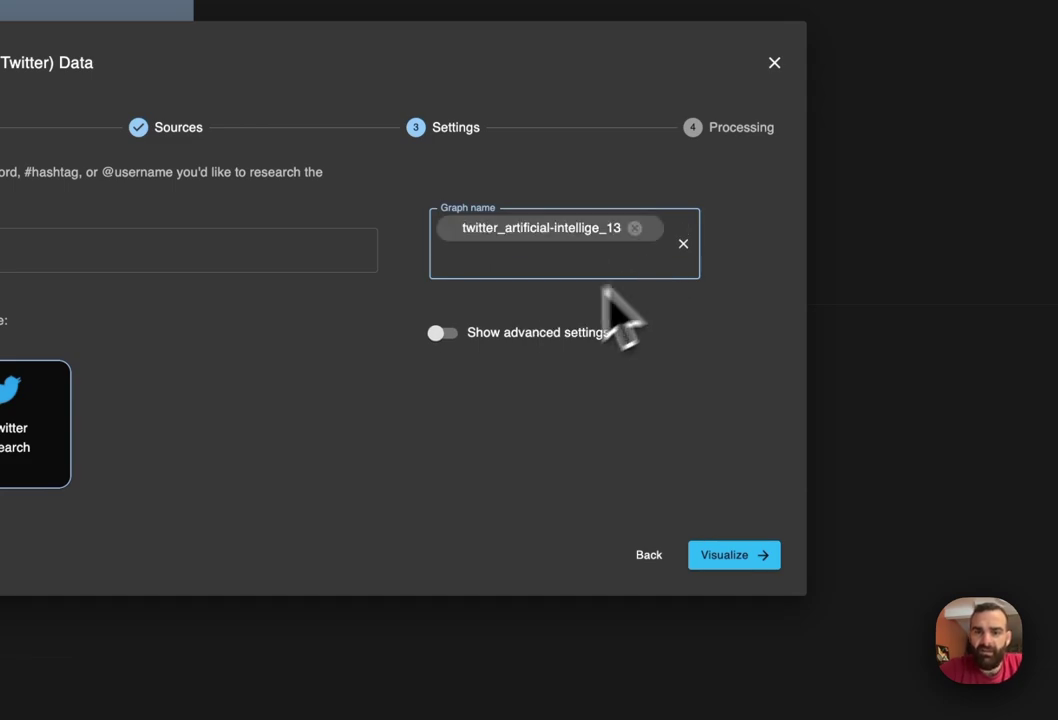
{"action": "left_click", "coordinate": [450, 336]}
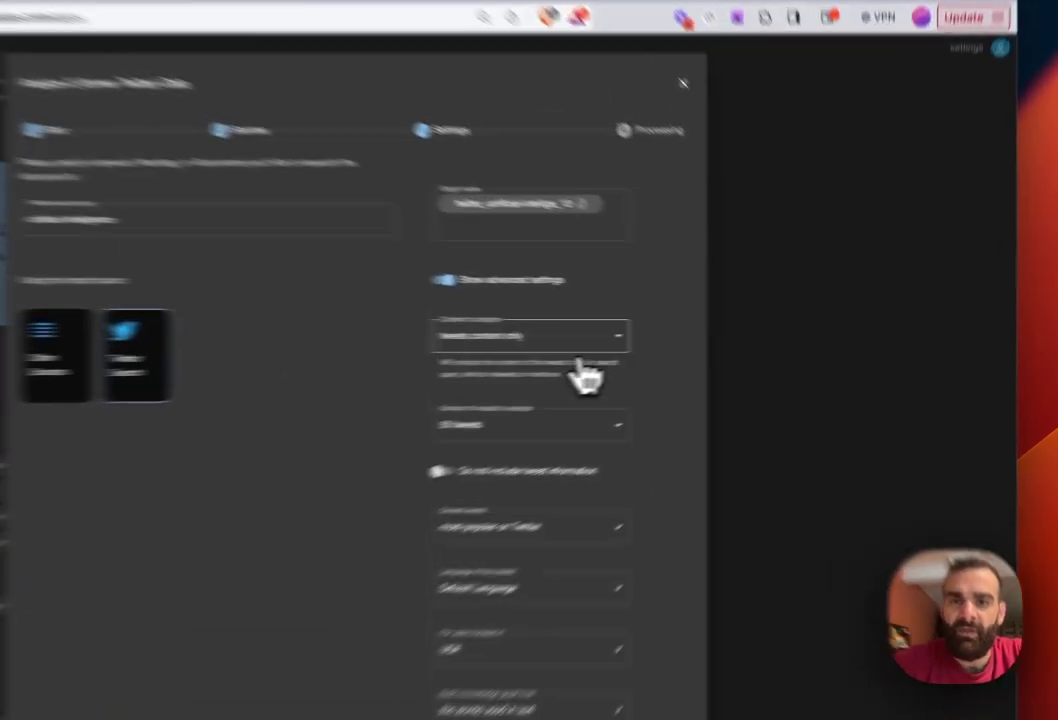
Set the import to tweets content only, 200 results, most recently posted.
{"action": "left_click", "coordinate": [688, 334]}
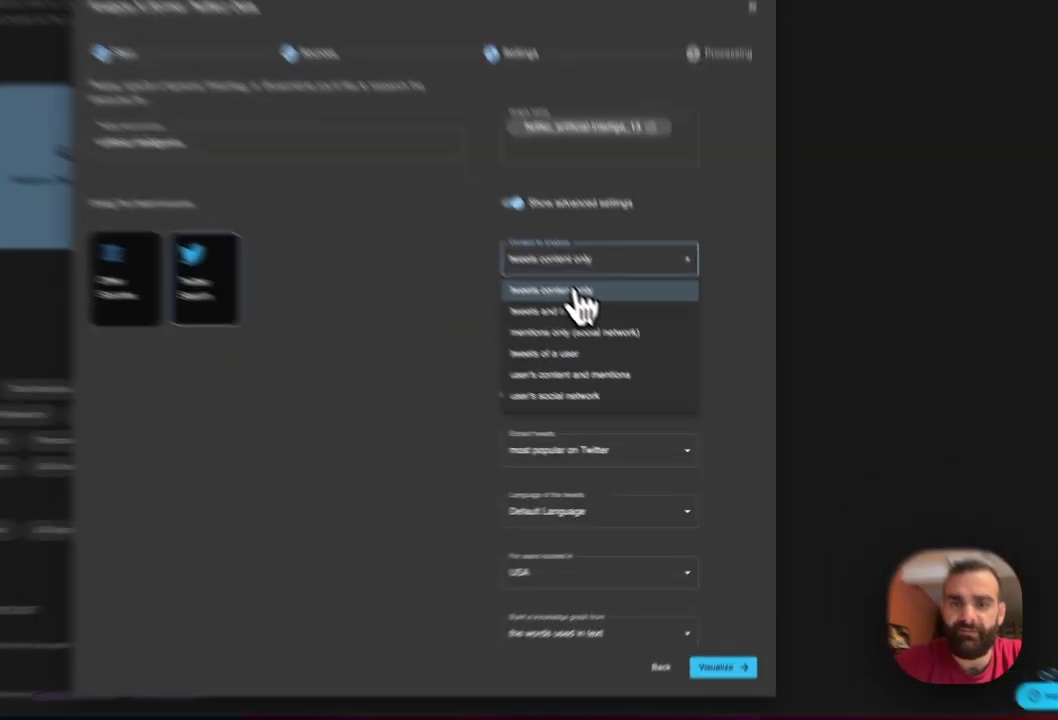
{"action": "left_click", "coordinate": [634, 355]}
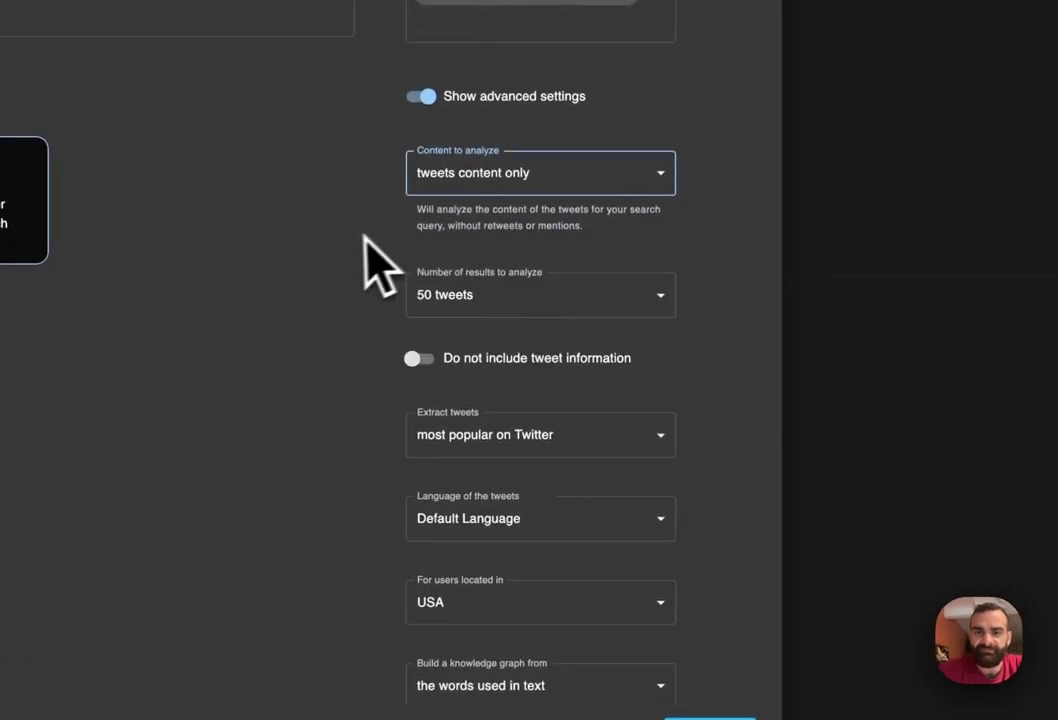
{"action": "left_click", "coordinate": [620, 393]}
{"action": "left_click", "coordinate": [494, 425]}
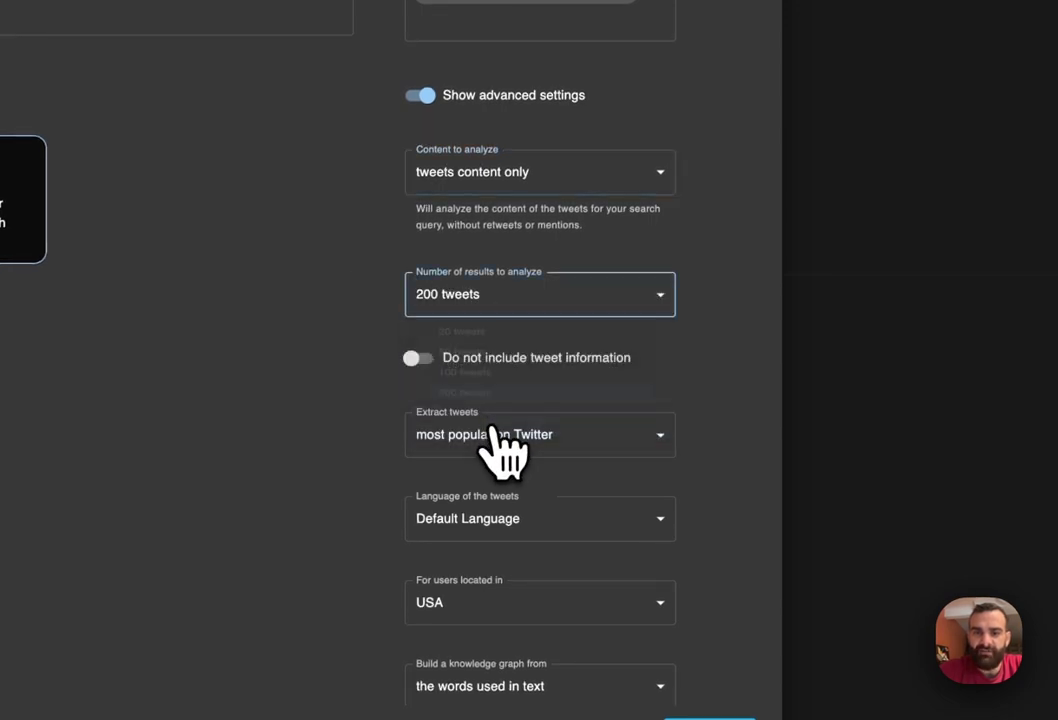
{"action": "left_click", "coordinate": [647, 450]}
{"action": "left_click", "coordinate": [575, 508]}
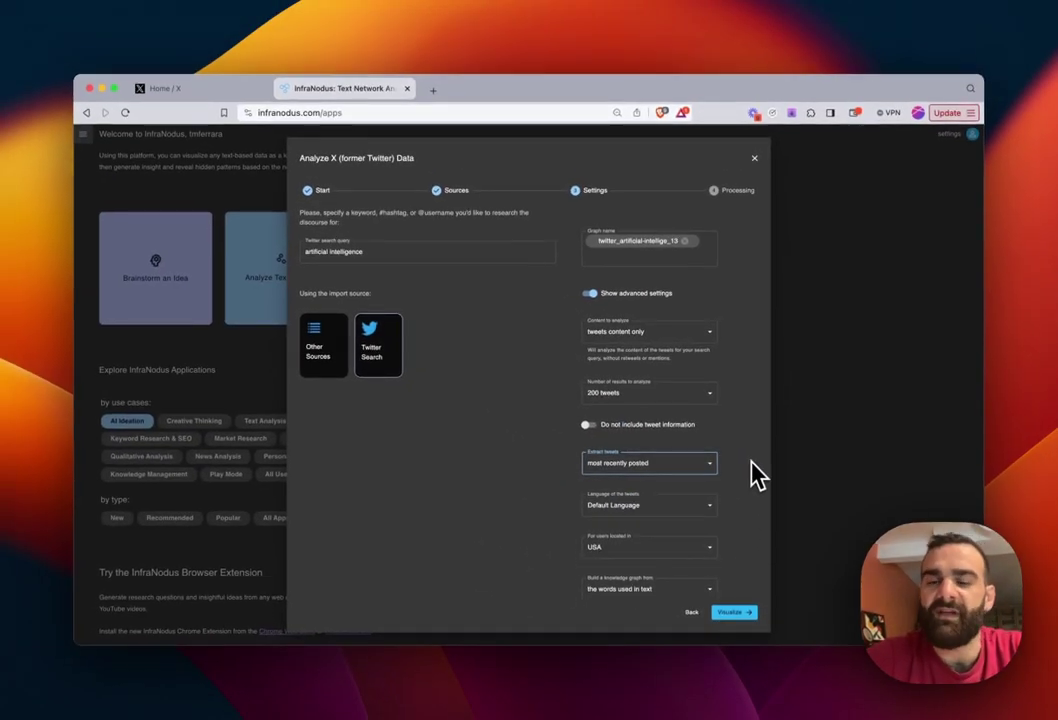
Keep the graph built from words used in text and visualize it.
{"action": "scroll", "coordinate": [757, 475], "scroll_direction": "down", "scroll_amount": 3}
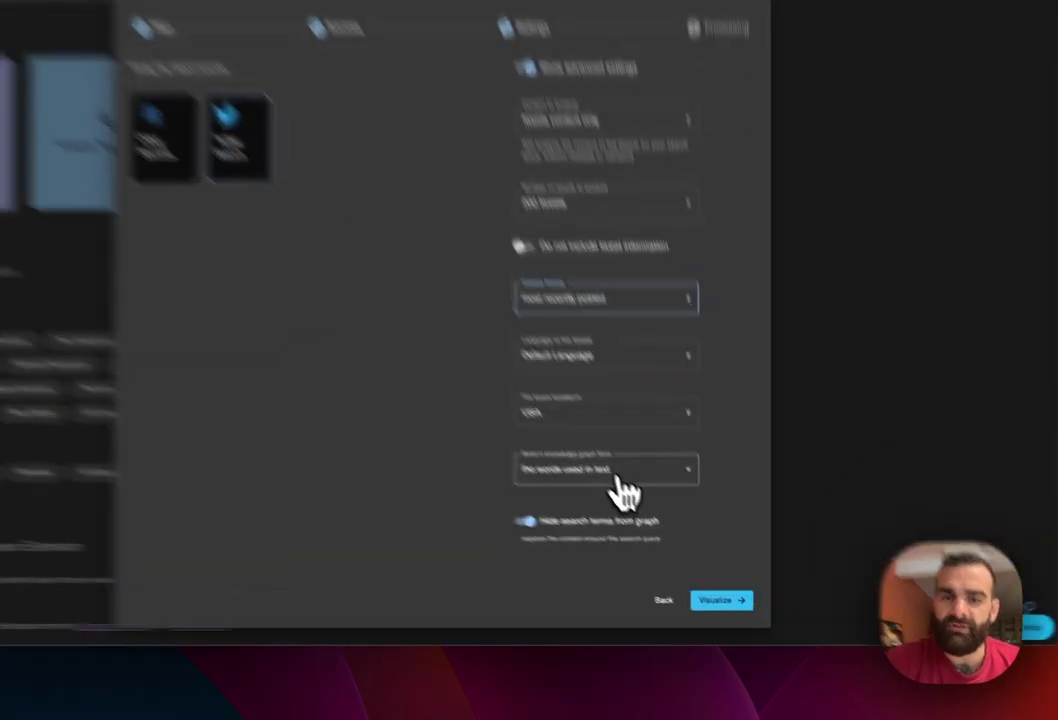
{"action": "left_click", "coordinate": [658, 516]}
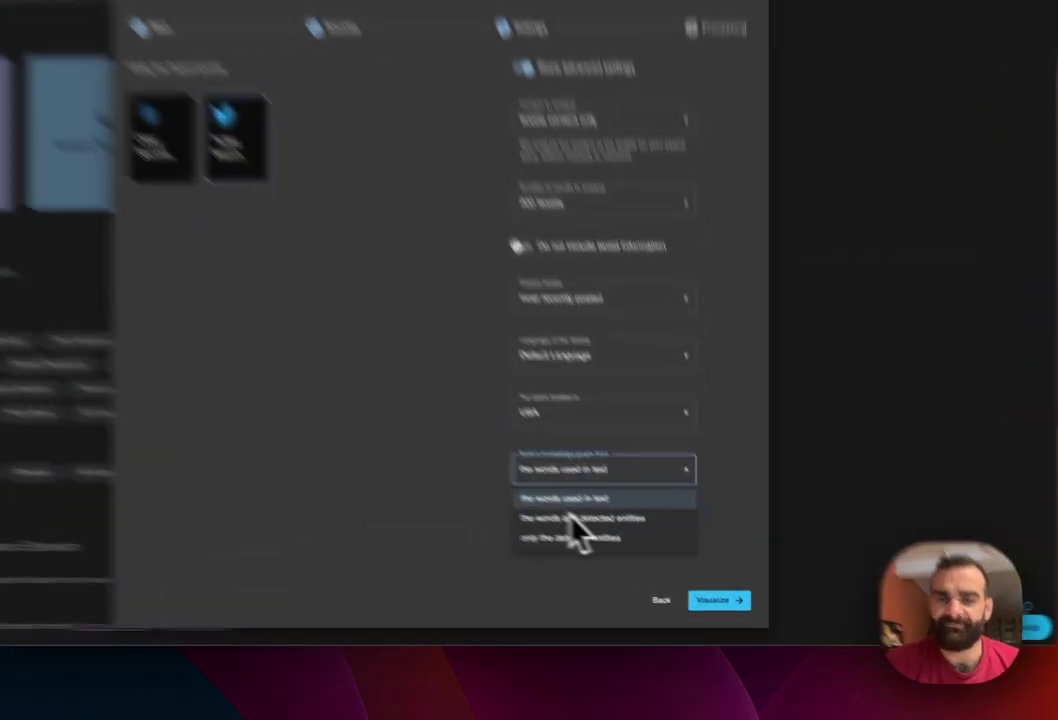
{"action": "left_click", "coordinate": [556, 544]}
{"action": "left_click", "coordinate": [725, 588]}
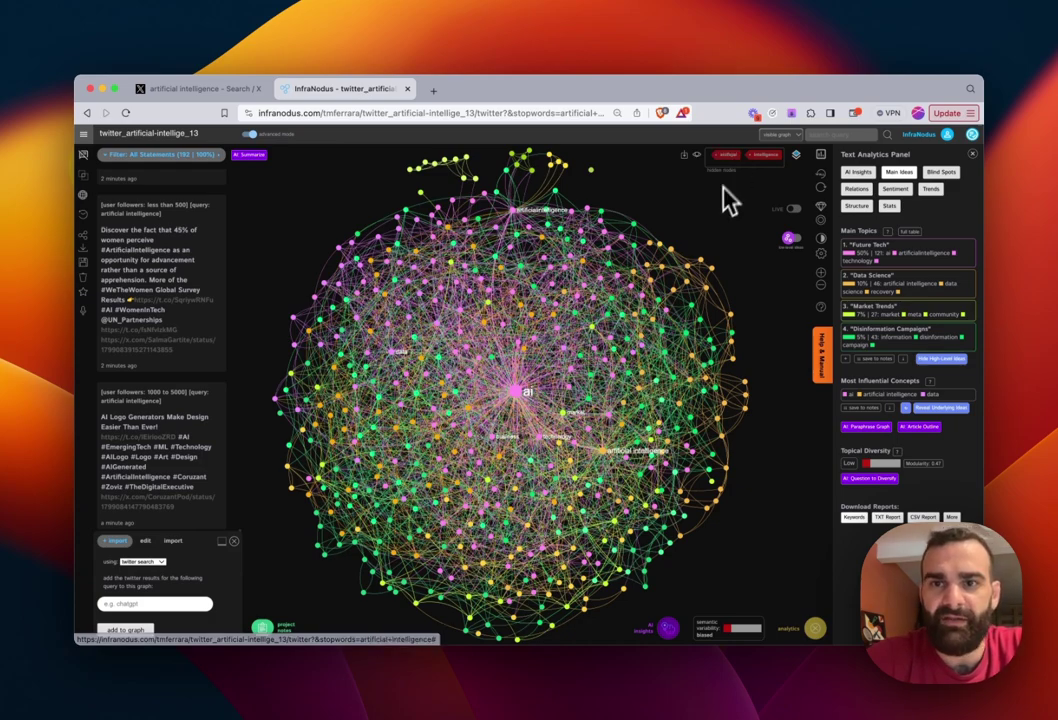
Scroll through the 192 imported artificial intelligence tweets in the statements list.
{"action": "scroll", "coordinate": [181, 318], "scroll_direction": "down", "scroll_amount": 5}
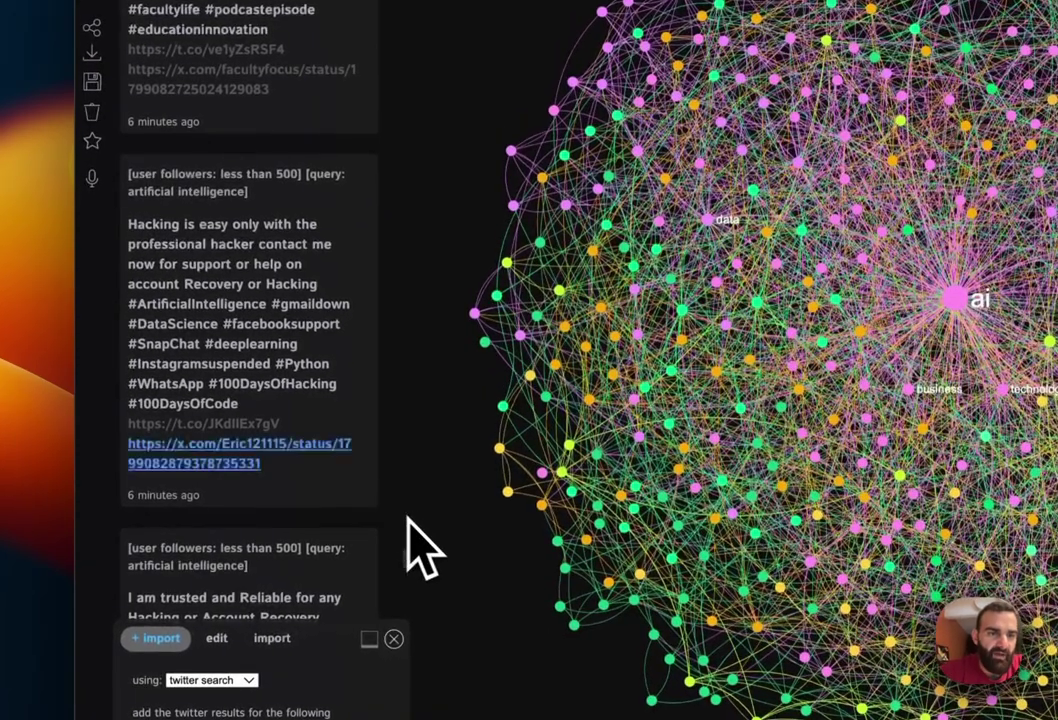
{"action": "scroll", "coordinate": [183, 435], "scroll_direction": "down", "scroll_amount": 5}
{"action": "scroll", "coordinate": [300, 440], "scroll_direction": "up", "scroll_amount": 3}
{"action": "scroll", "coordinate": [420, 540], "scroll_direction": "down", "scroll_amount": 10}
{"action": "scroll", "coordinate": [260, 320], "scroll_direction": "down", "scroll_amount": 5}
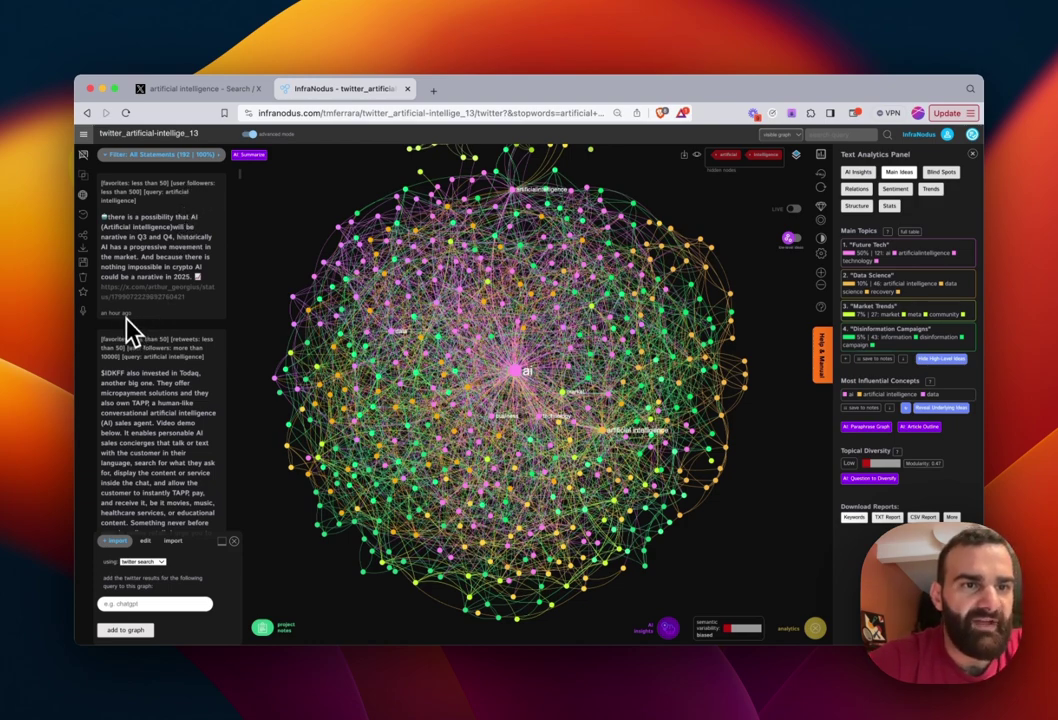
{"action": "scroll", "coordinate": [135, 318], "scroll_direction": "down", "scroll_amount": 10}
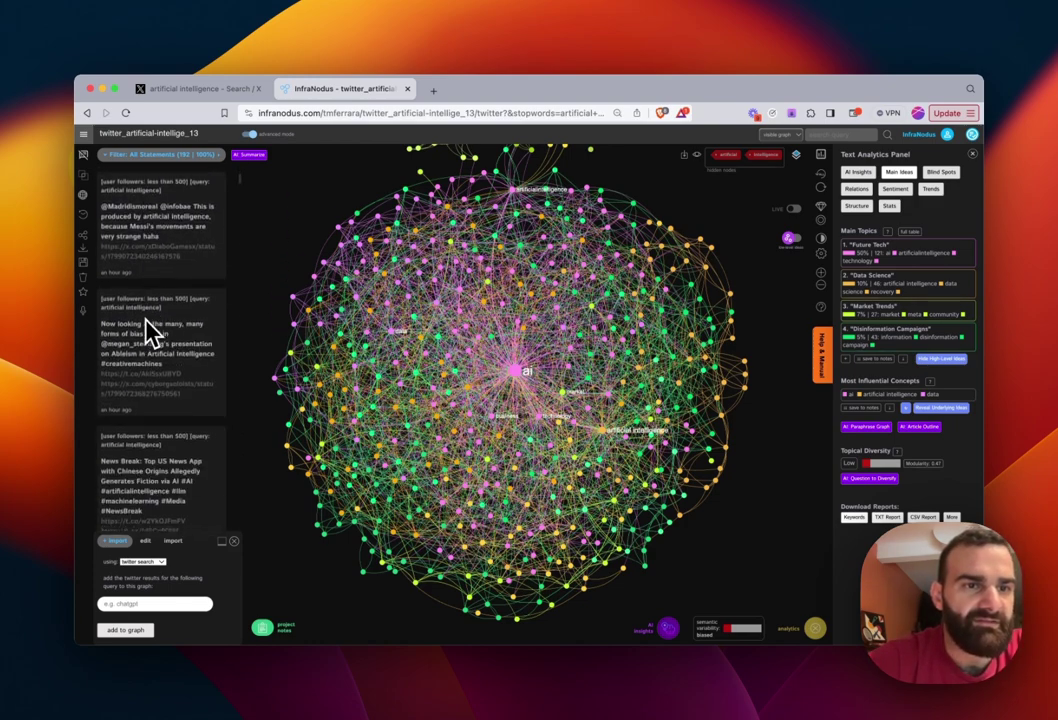
{"action": "scroll", "coordinate": [150, 330], "scroll_direction": "down", "scroll_amount": 10}
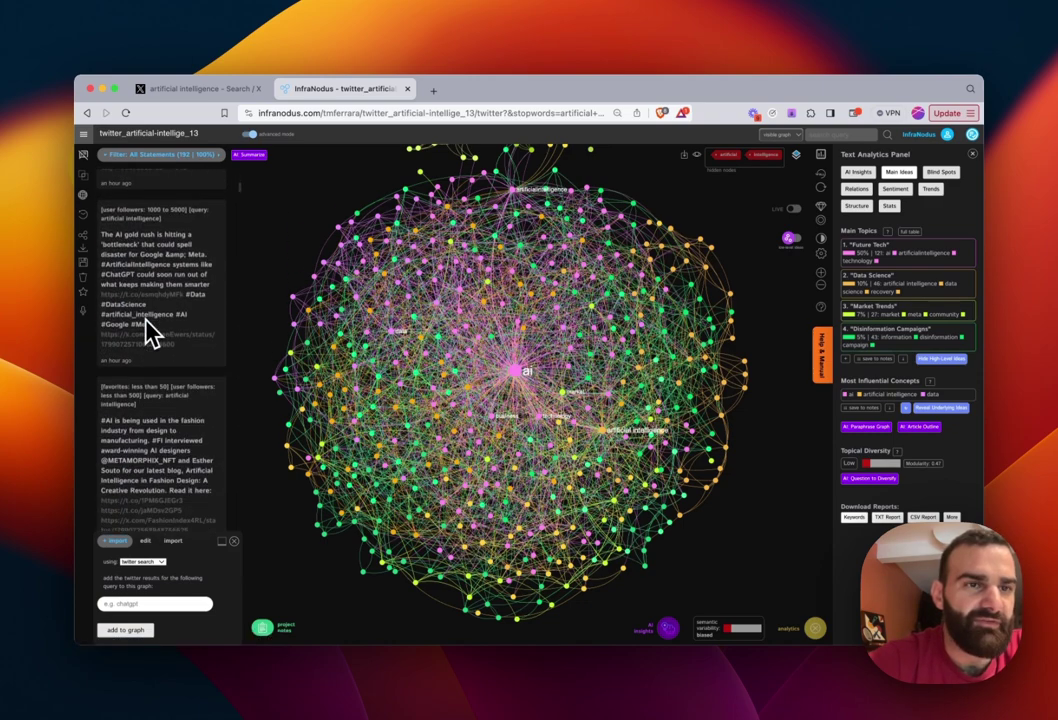
{"action": "scroll", "coordinate": [150, 330], "scroll_direction": "down", "scroll_amount": 10}
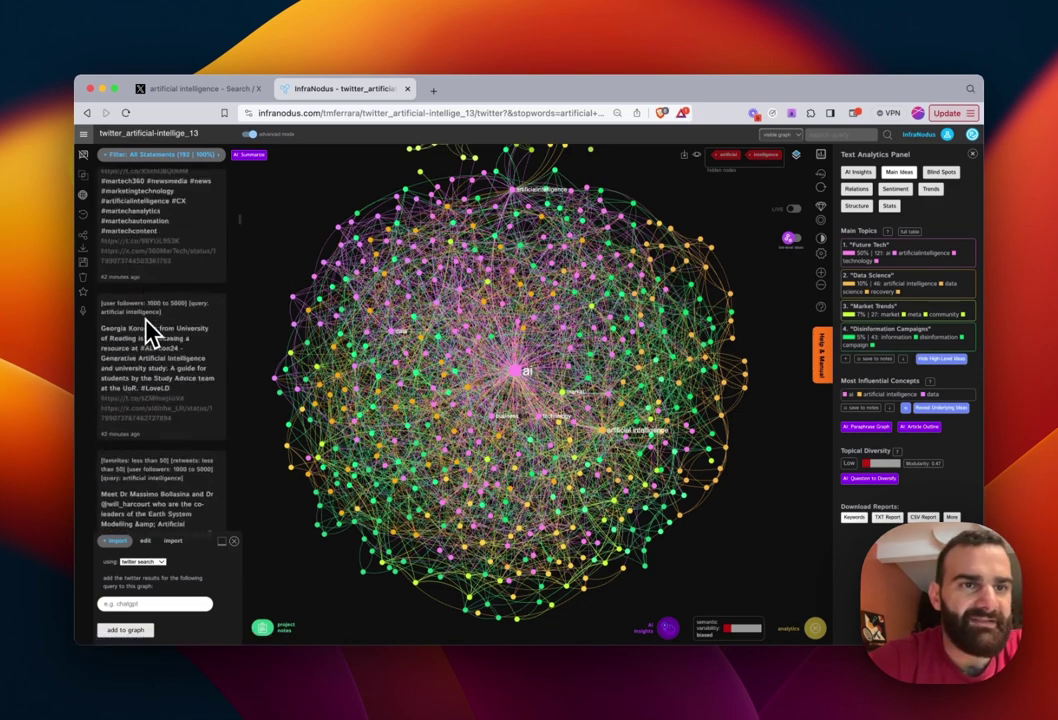
{"action": "scroll", "coordinate": [150, 330], "scroll_direction": "down", "scroll_amount": 10}
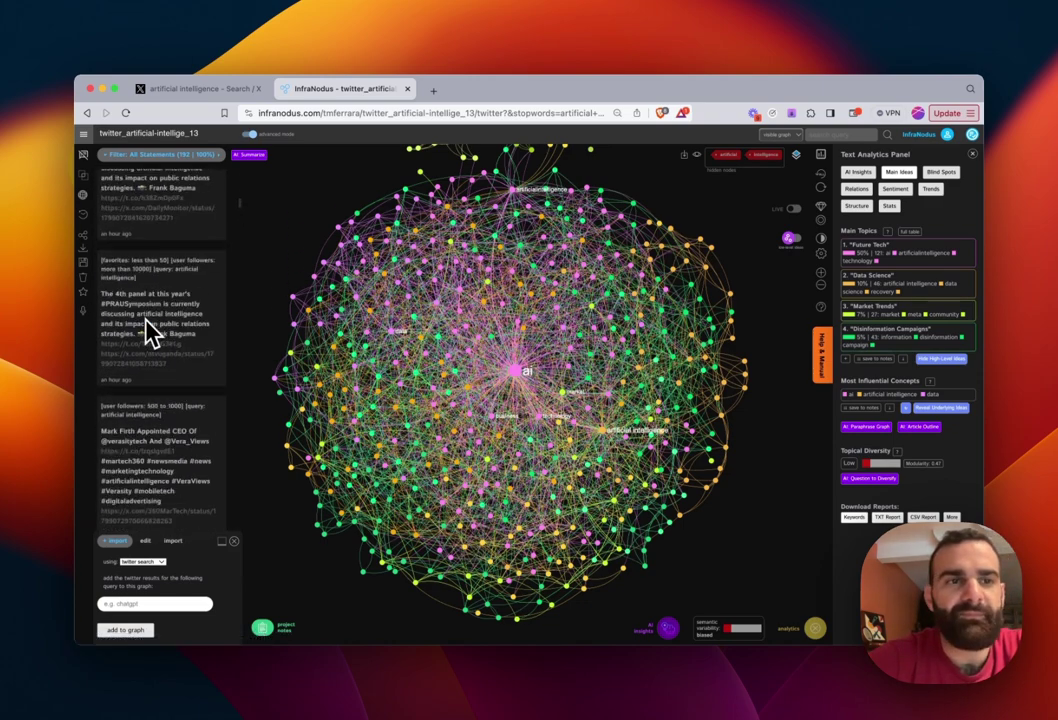
{"action": "scroll", "coordinate": [148, 330], "scroll_direction": "down", "scroll_amount": 5}
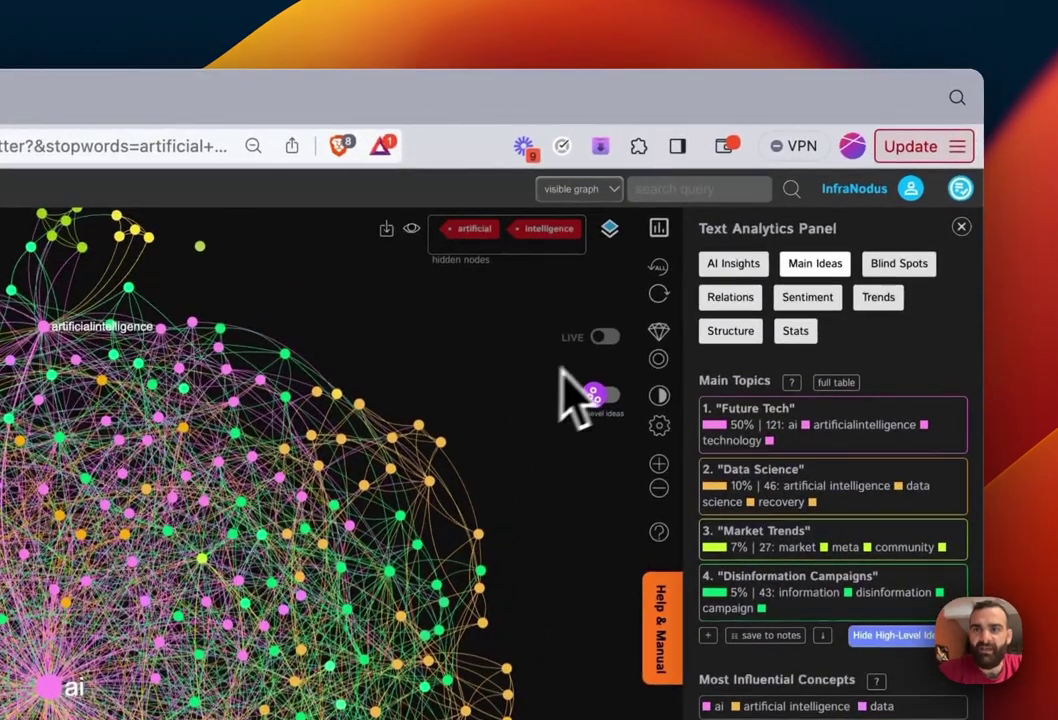
Check the daily frequency and overwrite merge options for live updates, then close without activating.
{"action": "mouse_move", "coordinate": [603, 345]}
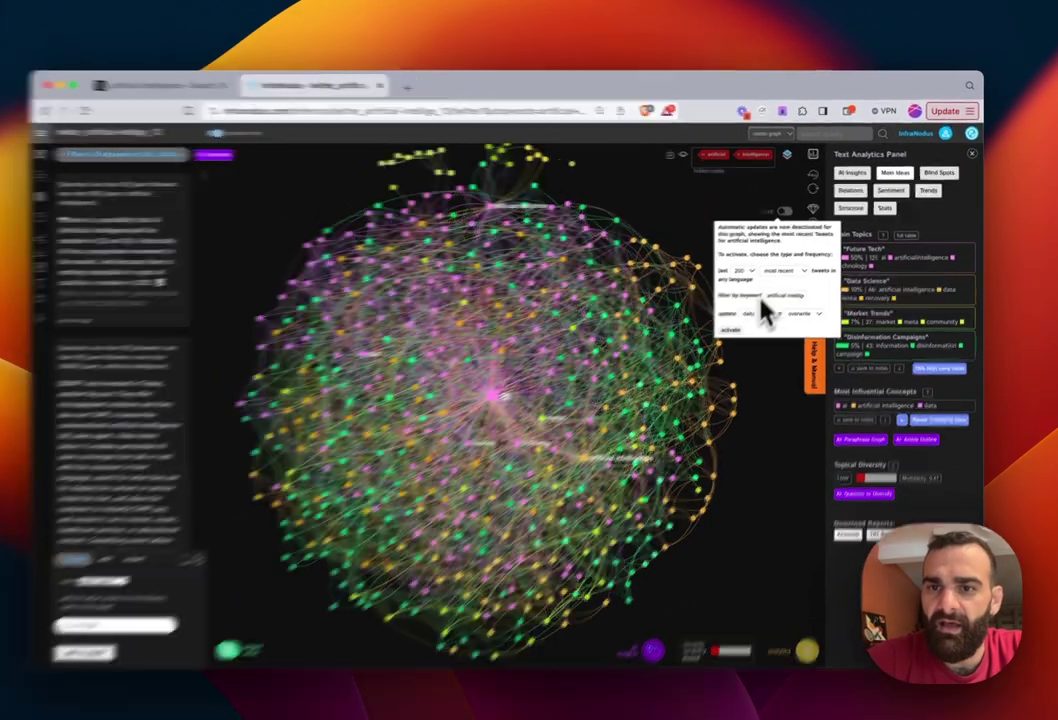
{"action": "left_click", "coordinate": [765, 306]}
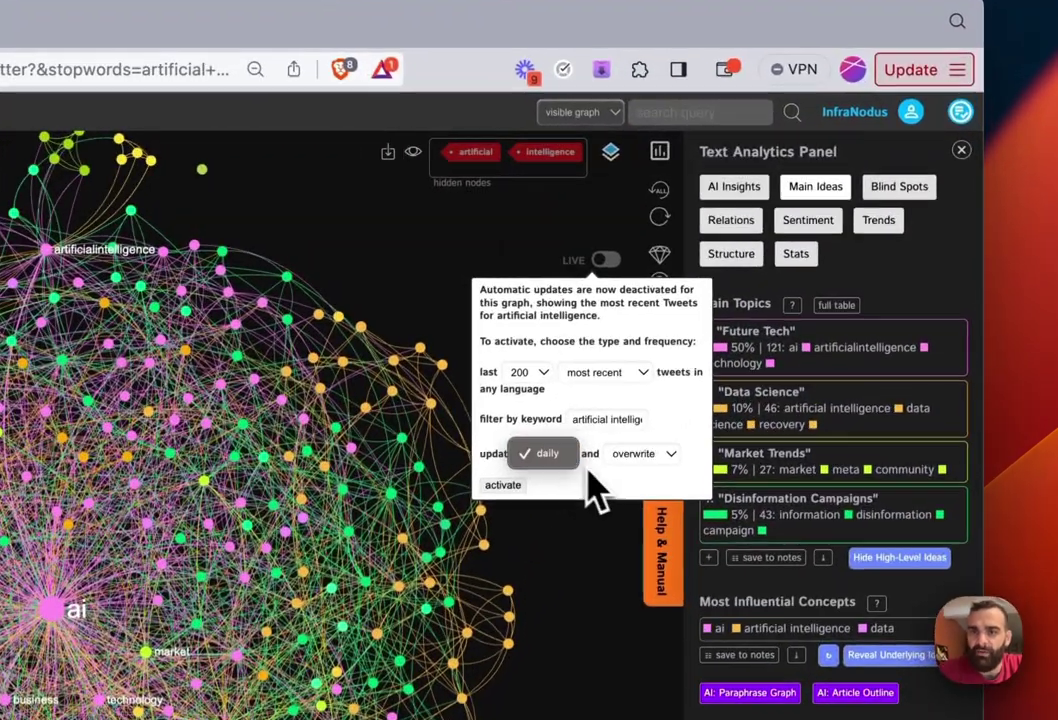
{"action": "left_click", "coordinate": [628, 462]}
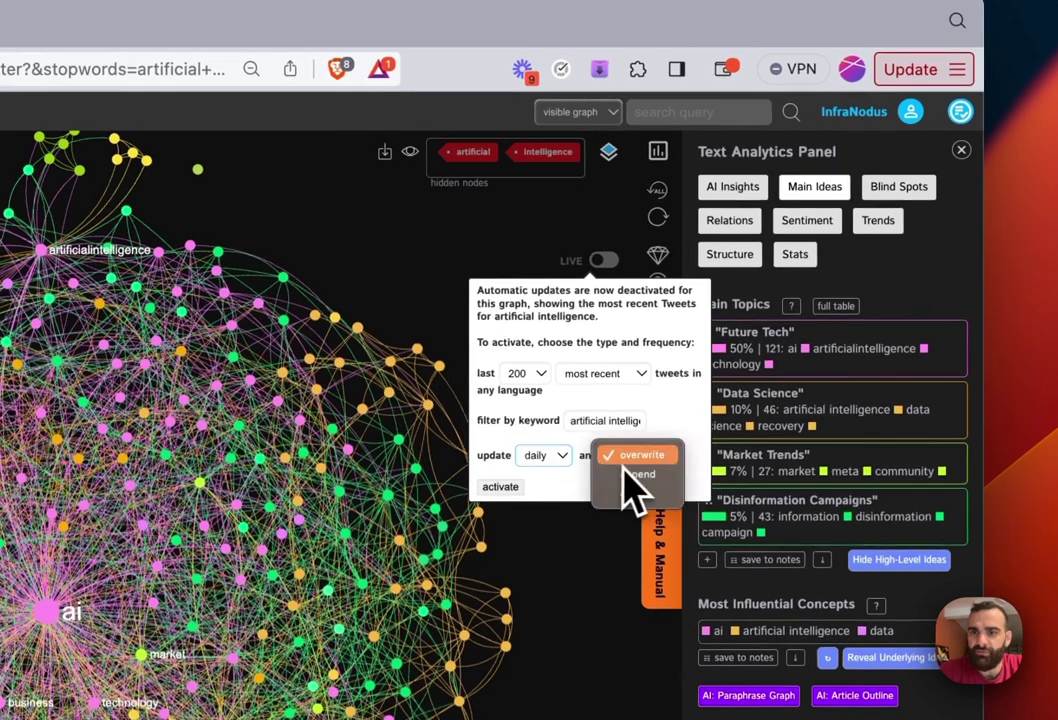
{"action": "left_click", "coordinate": [558, 492]}
{"action": "left_click", "coordinate": [515, 242]}
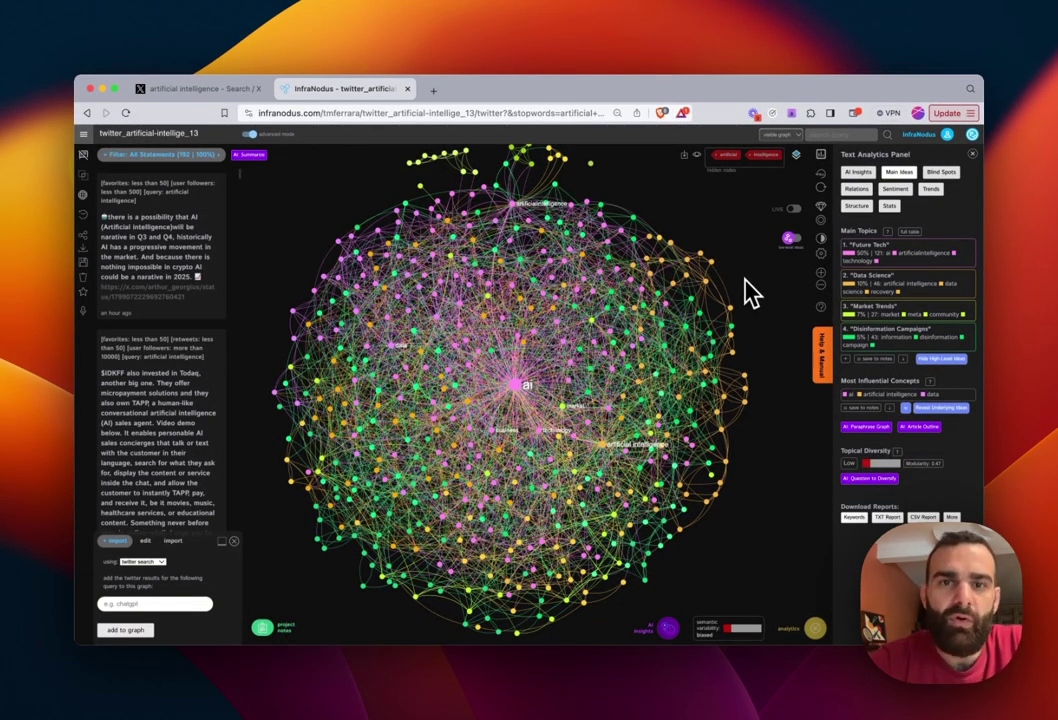
Add tweets from an OpenAI search to the graph, growing it to 401 statements.
{"action": "left_click", "coordinate": [141, 603]}
{"action": "type", "text": "OpenAI"}
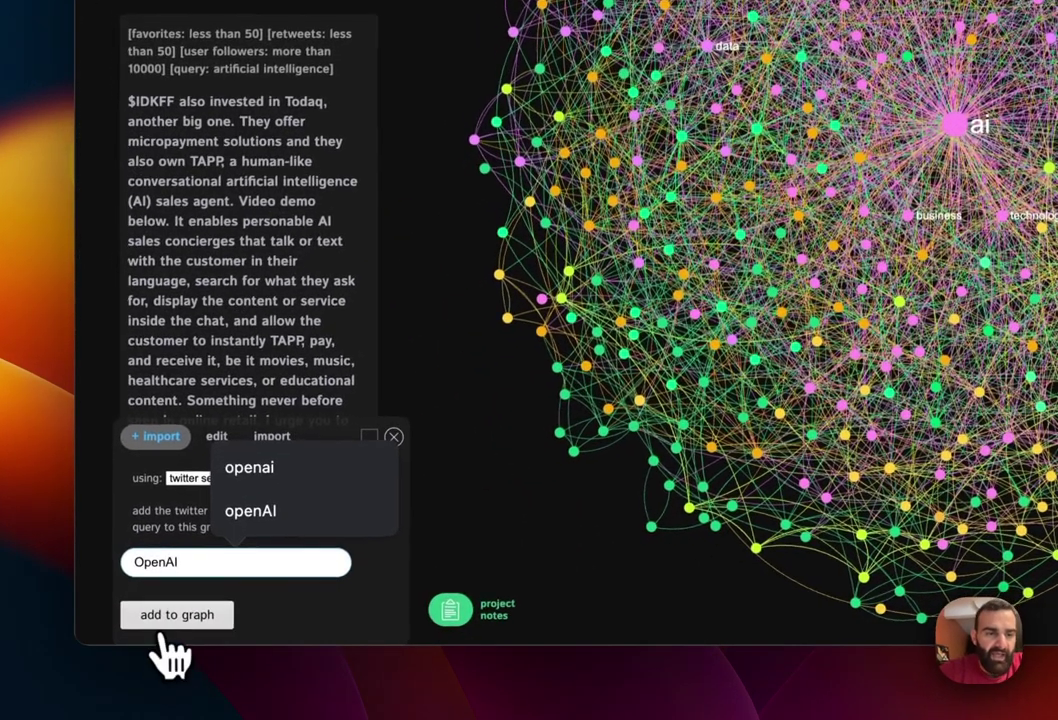
{"action": "left_click", "coordinate": [122, 631]}
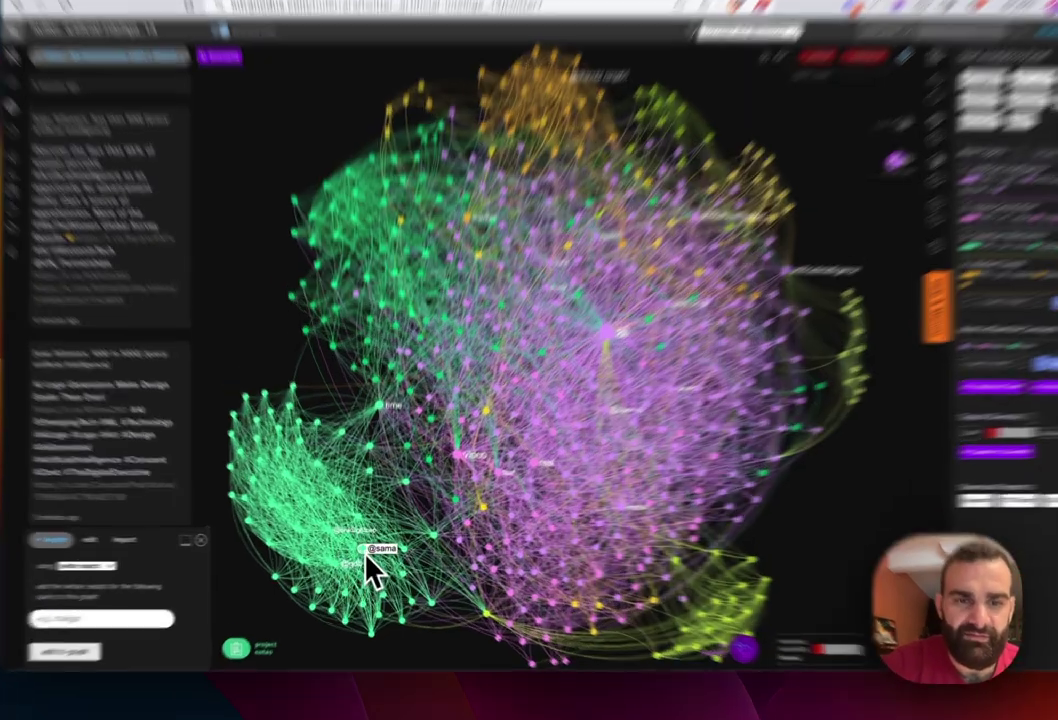
{"action": "left_click", "coordinate": [368, 554]}
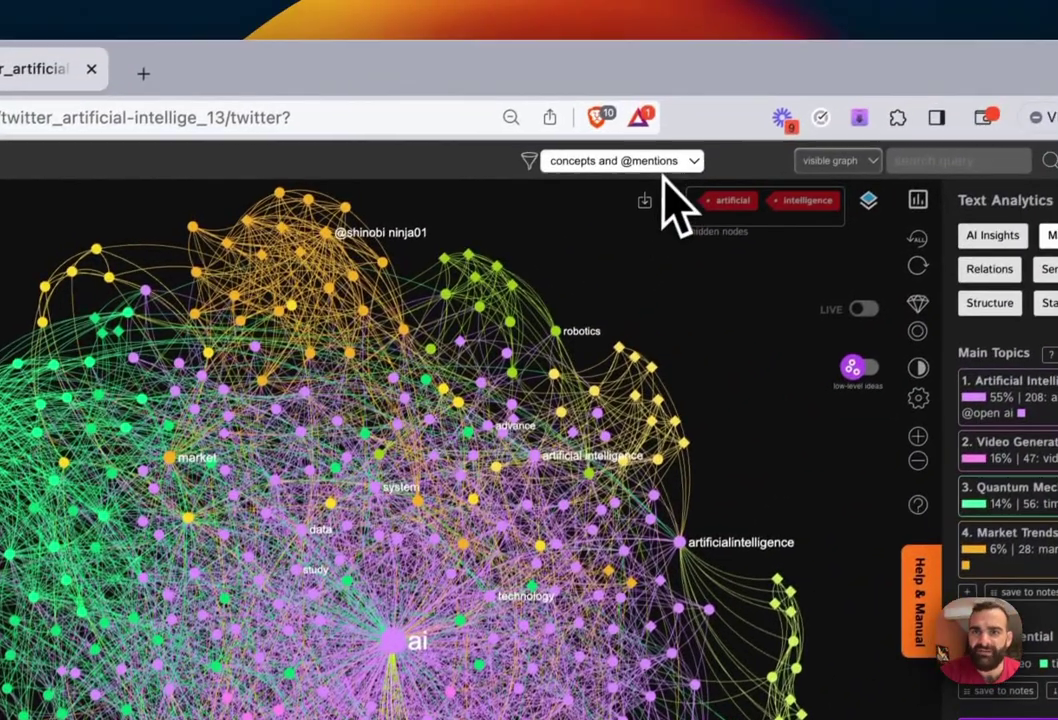
{"action": "left_click", "coordinate": [664, 166]}
{"action": "left_click", "coordinate": [646, 206]}
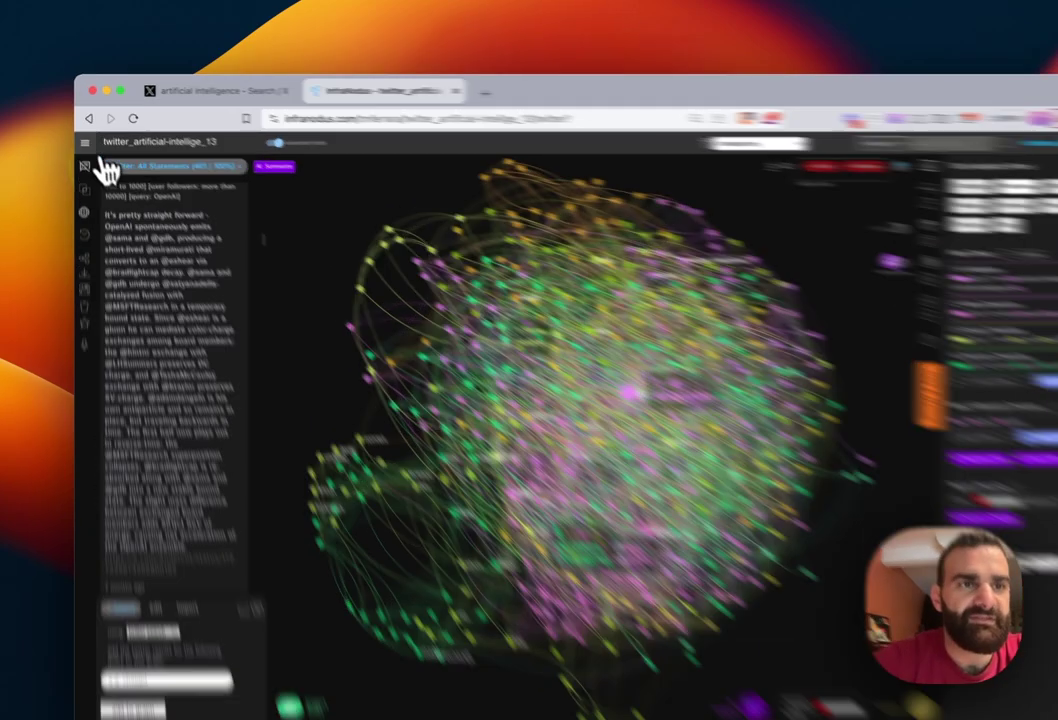
Start a new Twitter import named with suffix 13 and show its advanced settings.
{"action": "left_click", "coordinate": [84, 133]}
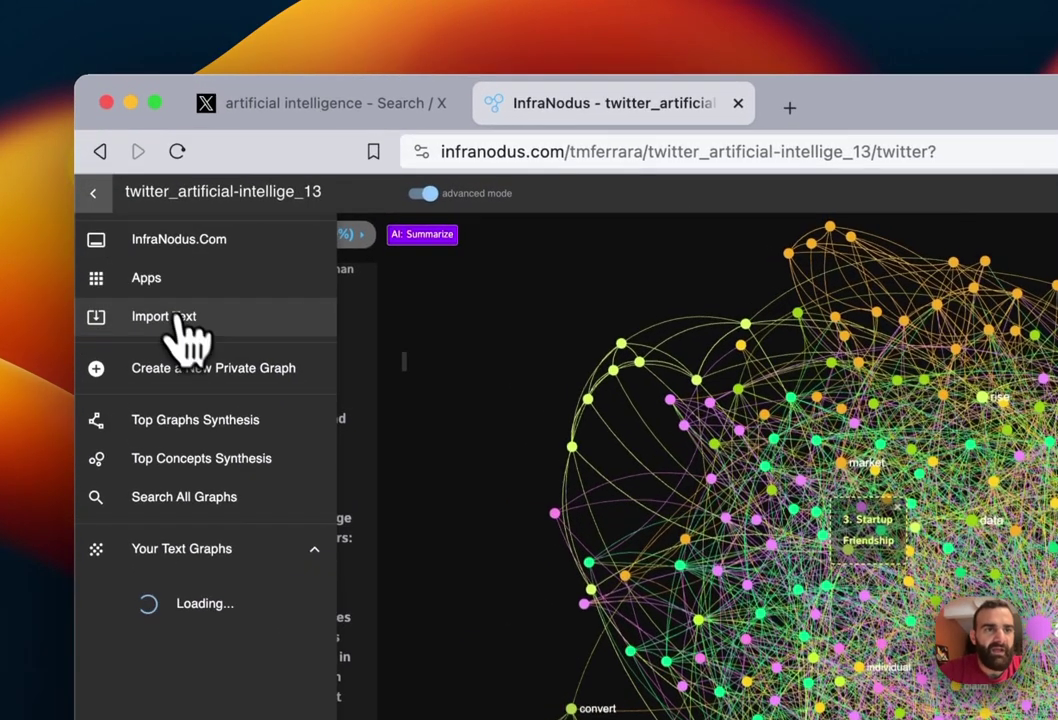
{"action": "left_click", "coordinate": [192, 290]}
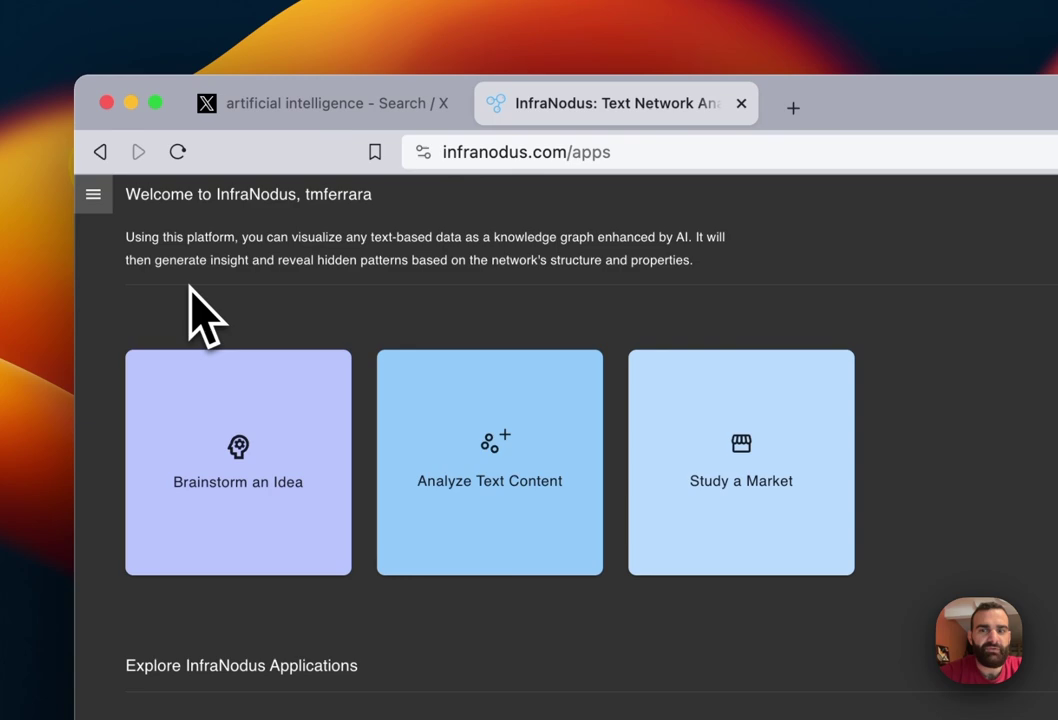
{"action": "left_click", "coordinate": [378, 440]}
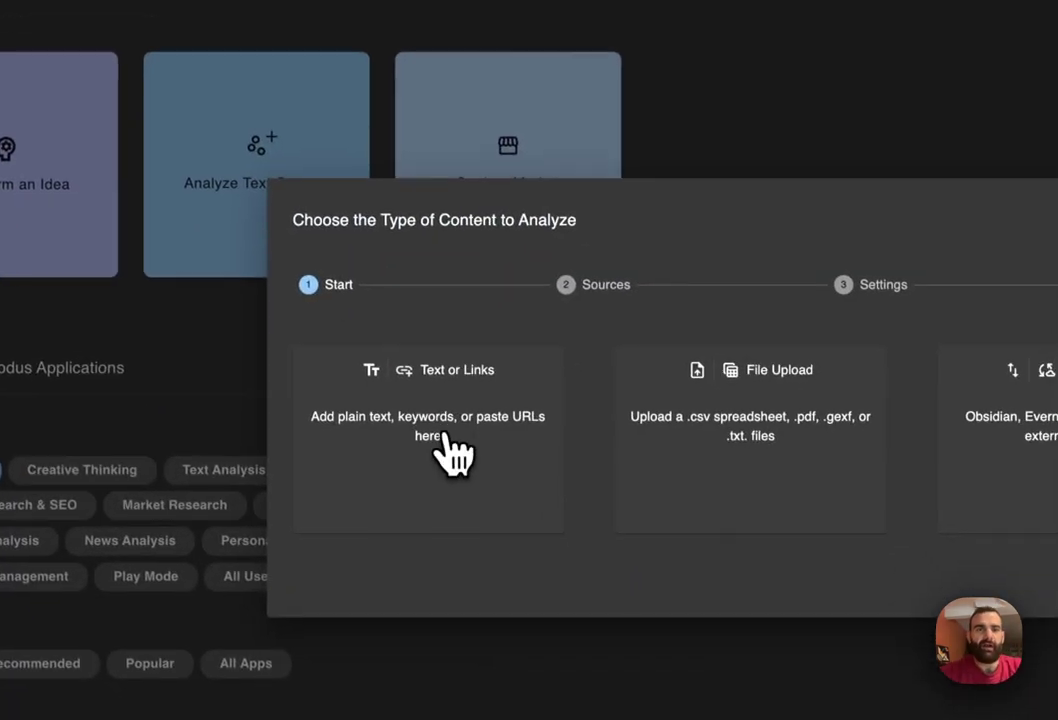
{"action": "left_click", "coordinate": [455, 457]}
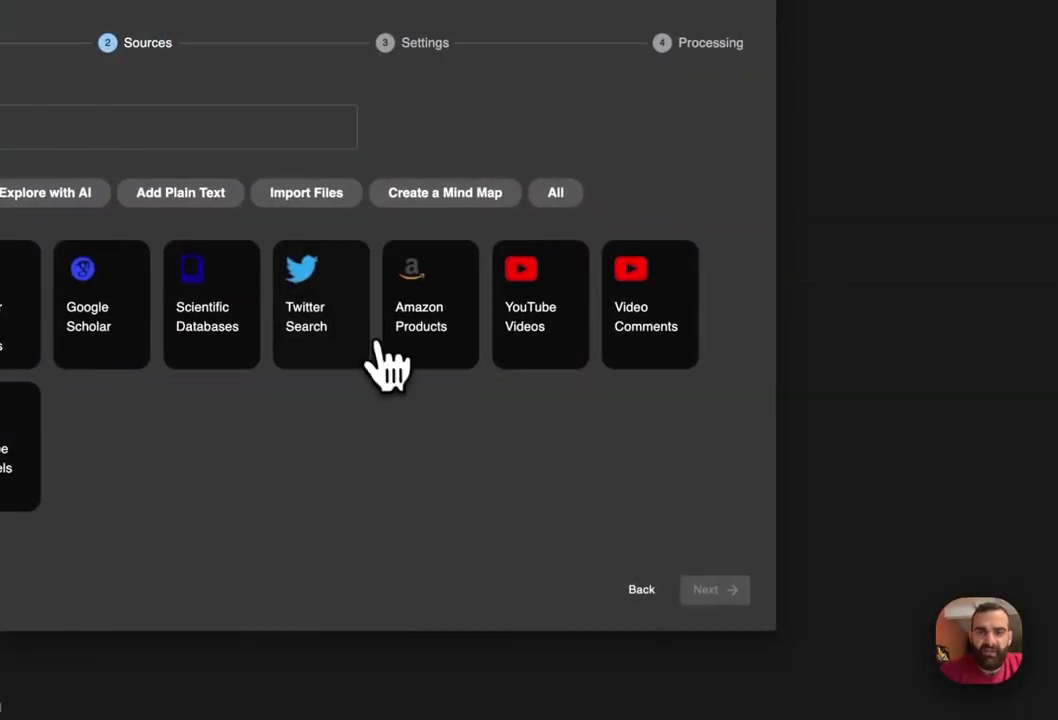
{"action": "left_click", "coordinate": [355, 335]}
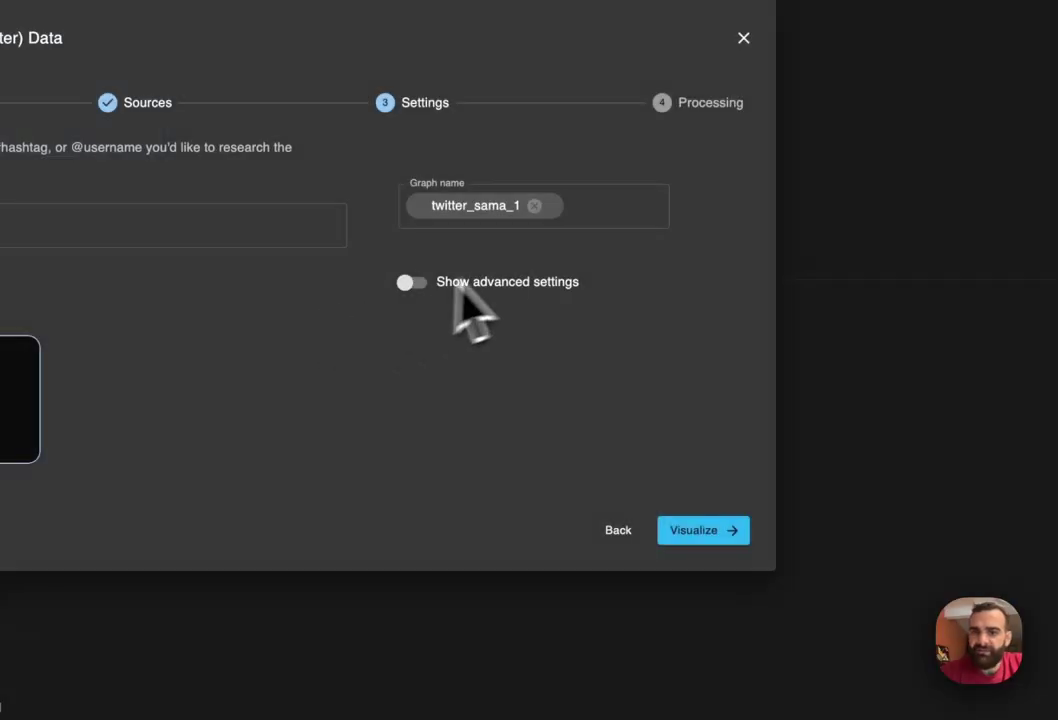
{"action": "left_click", "coordinate": [501, 215]}
{"action": "type", "text": "3"}
{"action": "key", "text": "Return"}
{"action": "left_click", "coordinate": [410, 282]}
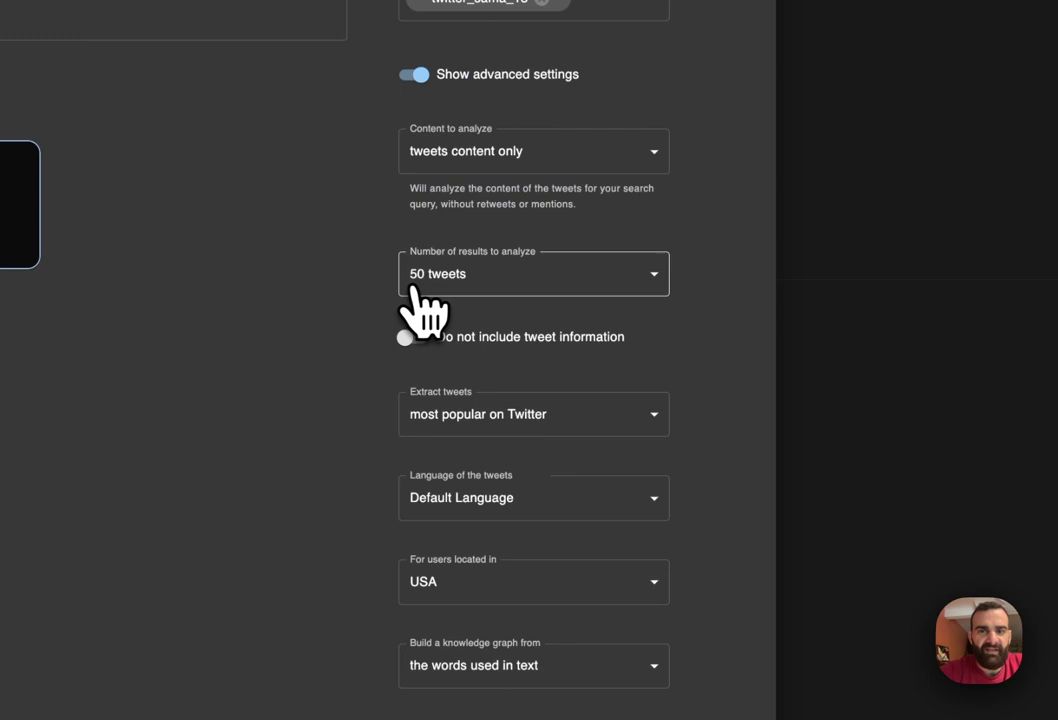
Set tweets of a user, 200 tweets, most popular, and visualize the graph.
{"action": "left_click", "coordinate": [558, 162]}
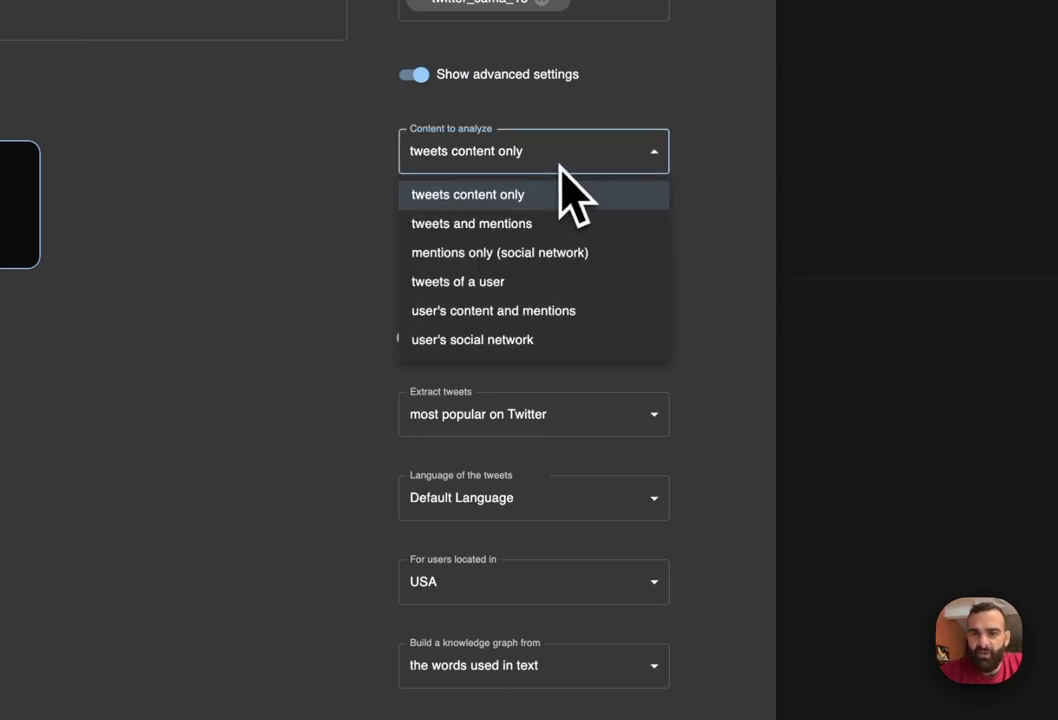
{"action": "left_click", "coordinate": [522, 285]}
{"action": "left_click", "coordinate": [508, 290]}
{"action": "left_click", "coordinate": [465, 405]}
{"action": "left_click", "coordinate": [469, 426]}
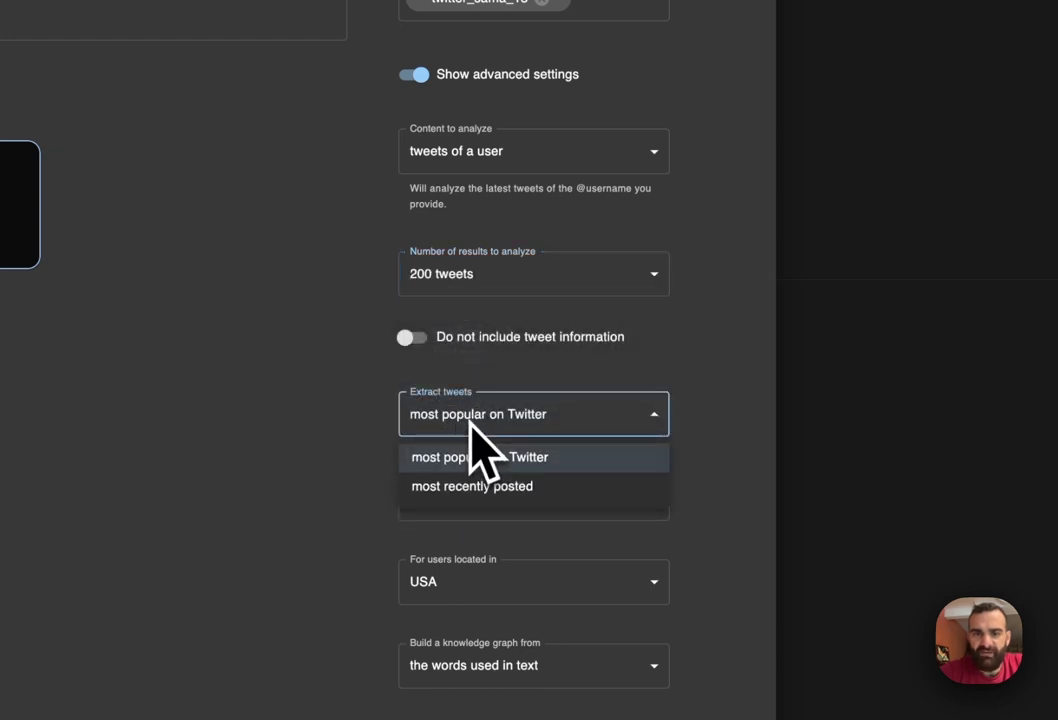
{"action": "left_click", "coordinate": [452, 457]}
{"action": "scroll", "coordinate": [359, 503], "scroll_direction": "down", "scroll_amount": 3}
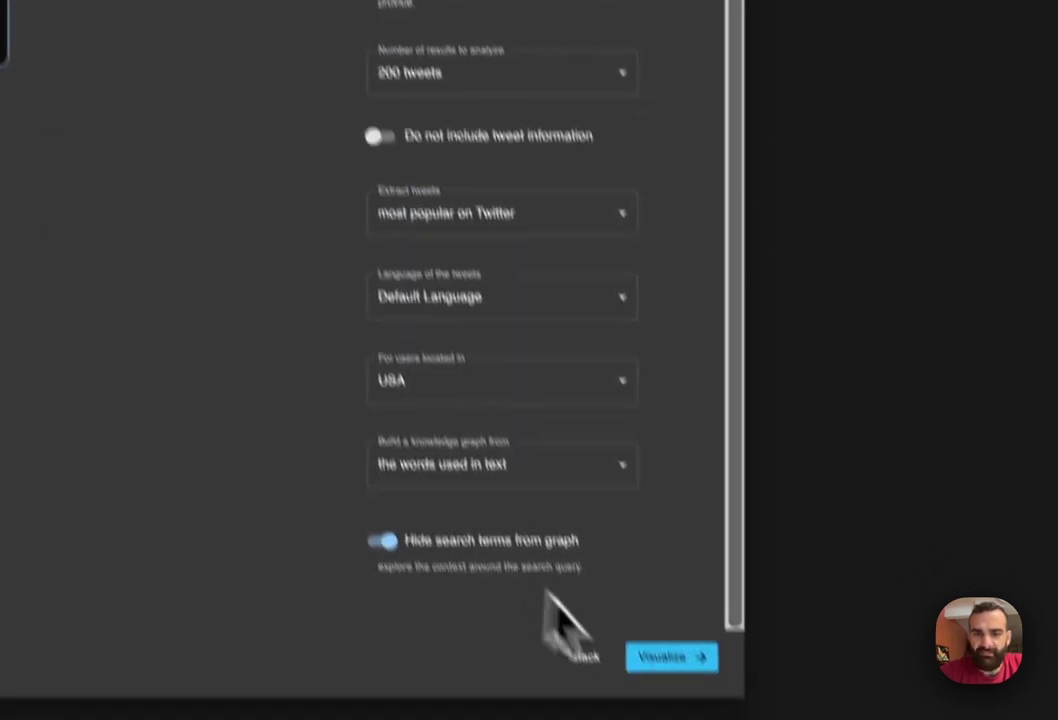
{"action": "left_click", "coordinate": [668, 656]}
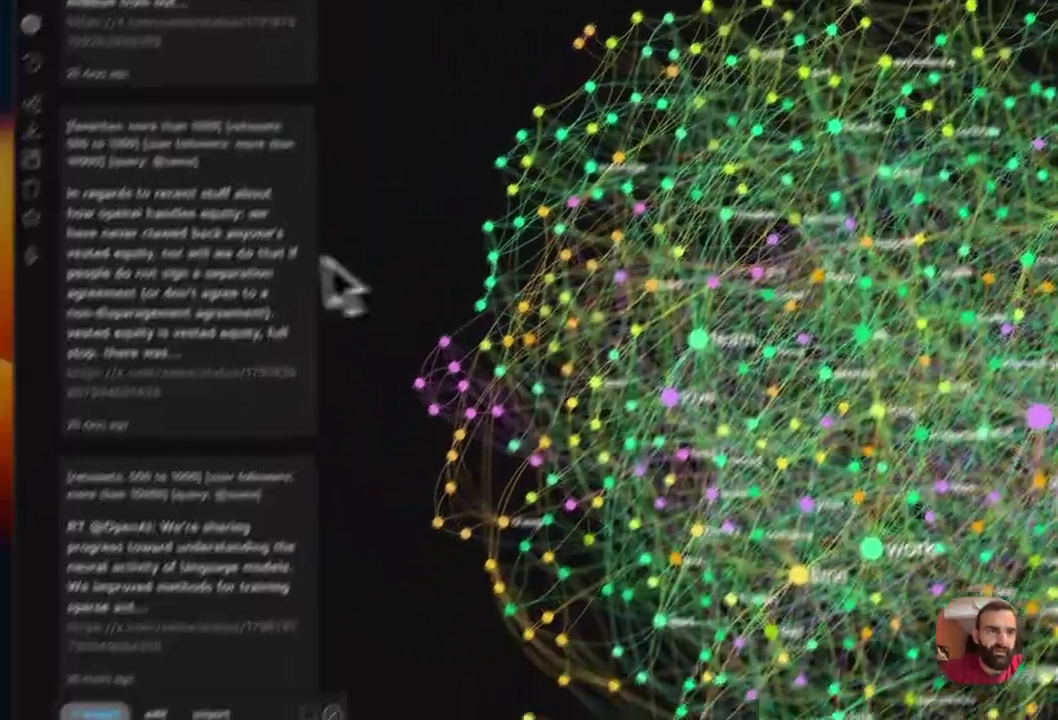
Scroll through the tweet list of the new twitter_sama_13 graph.
{"action": "scroll", "coordinate": [179, 310], "scroll_direction": "down", "scroll_amount": 5}
{"action": "scroll", "coordinate": [285, 190], "scroll_direction": "down", "scroll_amount": 5}
{"action": "scroll", "coordinate": [407, 557], "scroll_direction": "up", "scroll_amount": 10}
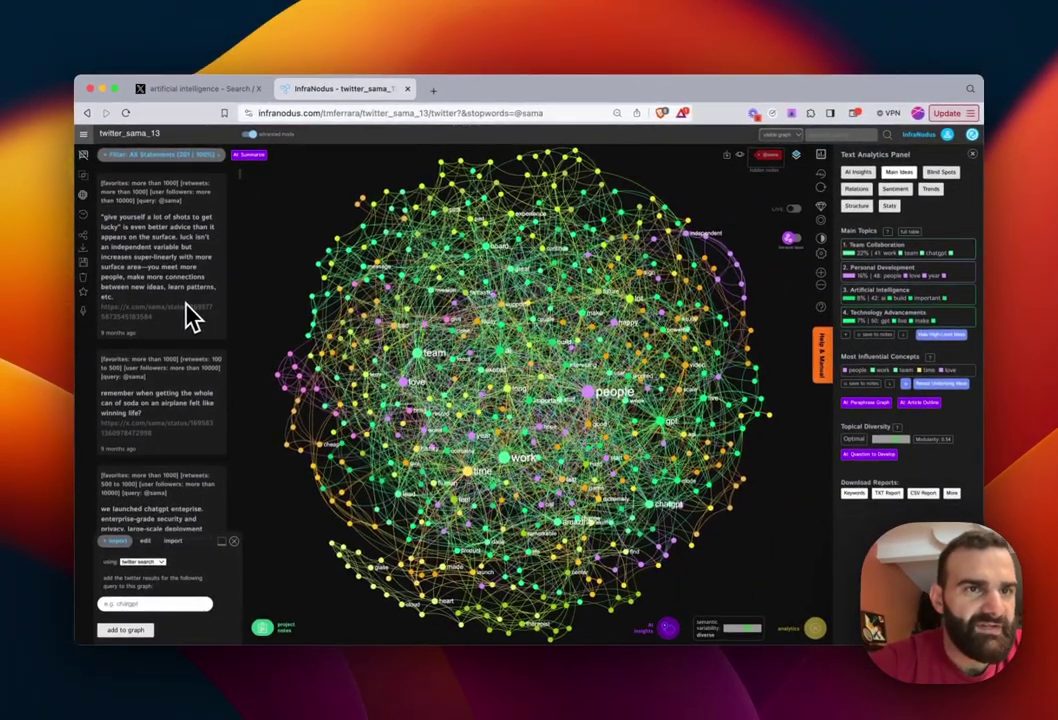
Filter statements by favorites tags: over 1000, 100–500, then 500–1000.
{"action": "left_click", "coordinate": [160, 157]}
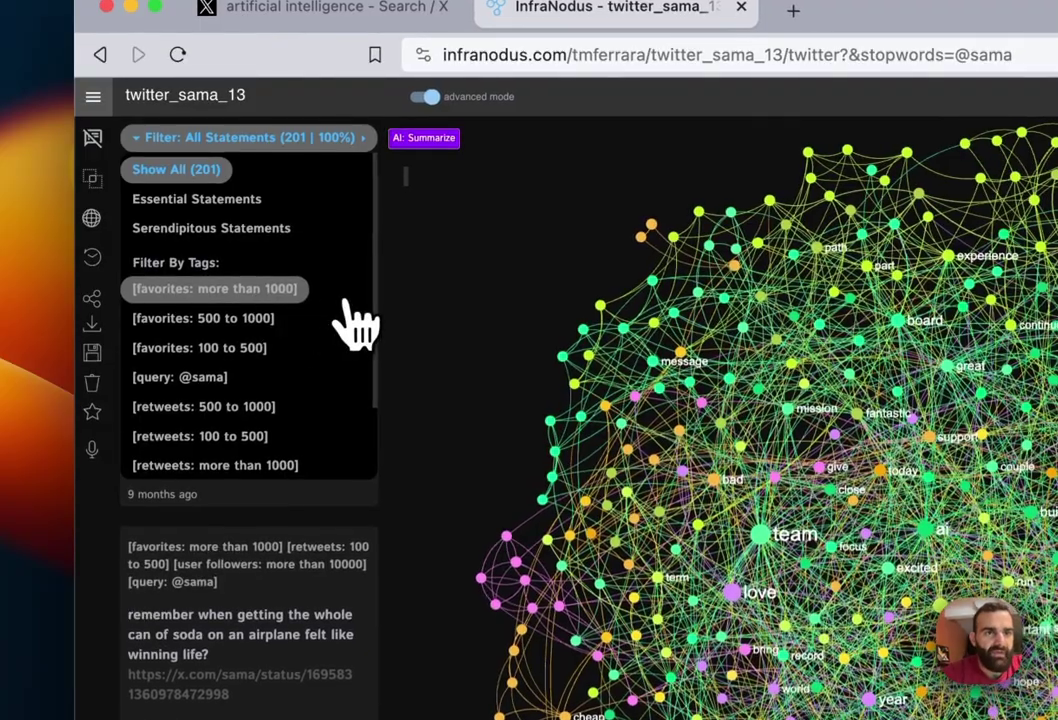
{"action": "left_click", "coordinate": [350, 300]}
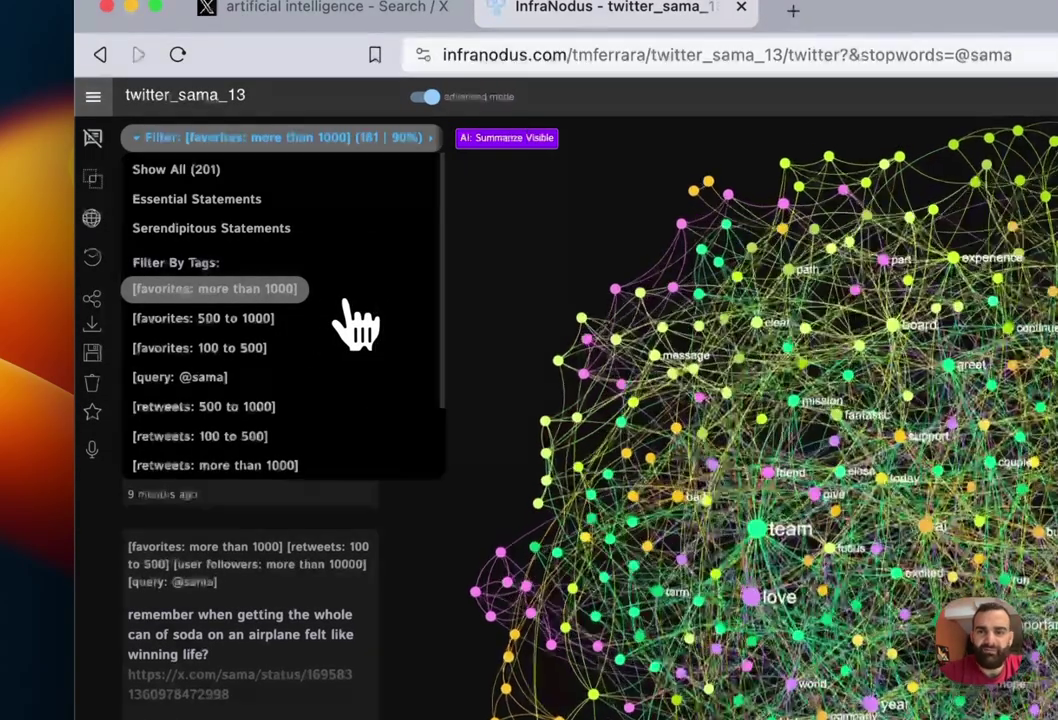
{"action": "left_click", "coordinate": [210, 349]}
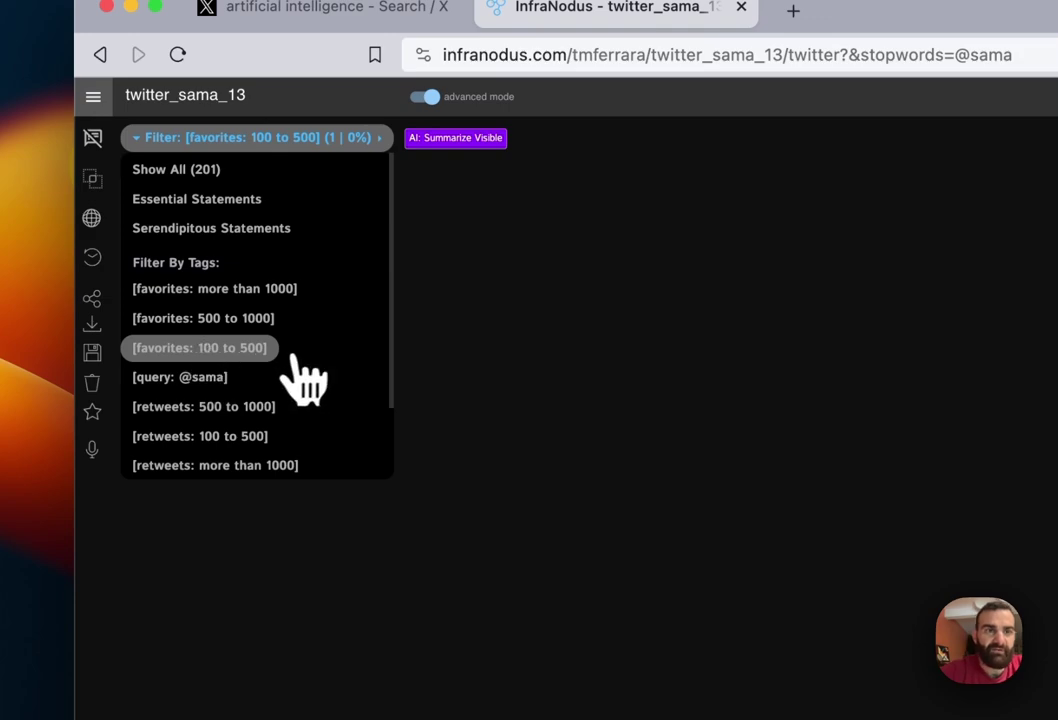
{"action": "left_click", "coordinate": [275, 318]}
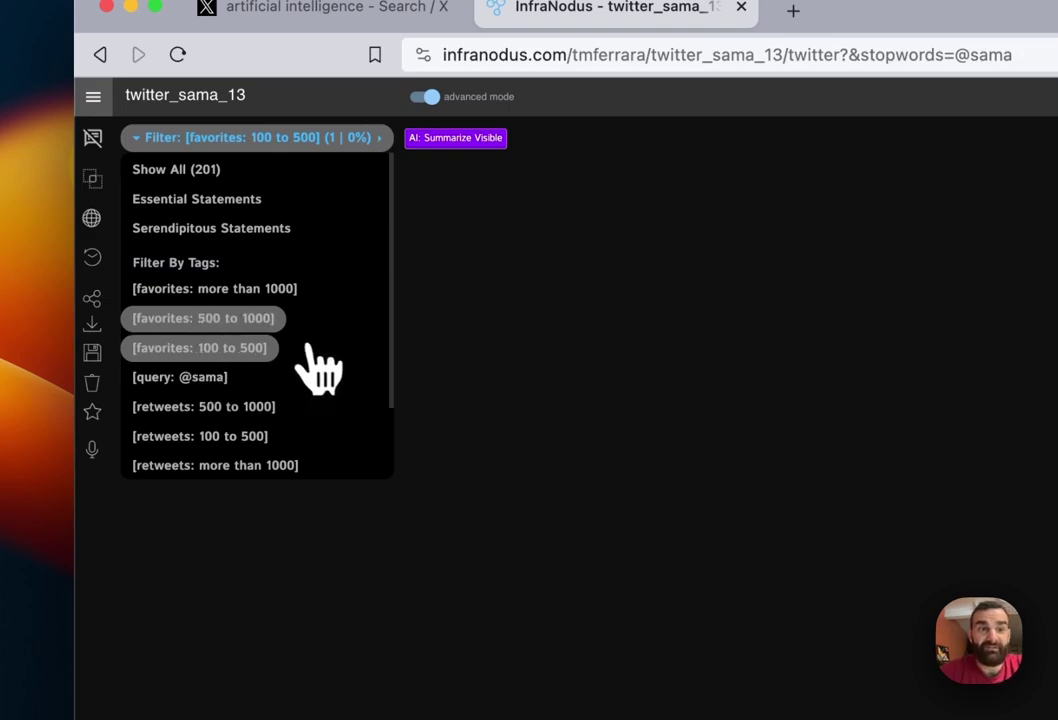
{"action": "left_click", "coordinate": [247, 318]}
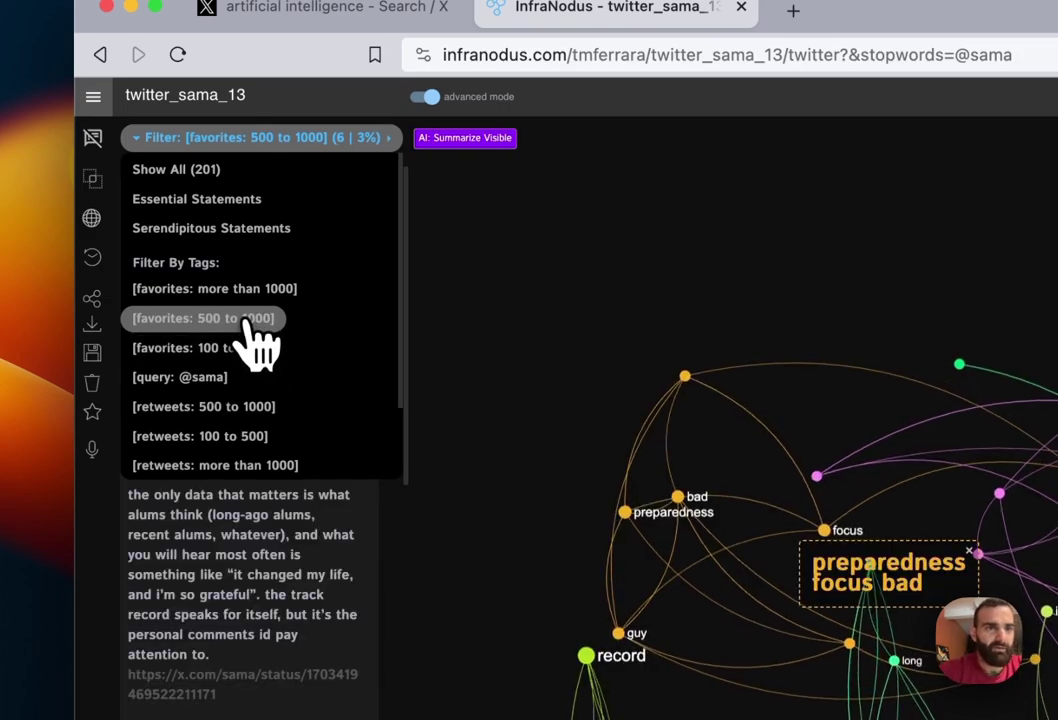
Filter statements by retweets tags: 500–1000, 100–500, then over 1000.
{"action": "scroll", "coordinate": [305, 370], "scroll_direction": "down", "scroll_amount": 2}
{"action": "left_click", "coordinate": [252, 320]}
{"action": "left_click", "coordinate": [247, 344]}
{"action": "left_click", "coordinate": [247, 378]}
{"action": "scroll", "coordinate": [340, 318], "scroll_direction": "up", "scroll_amount": 2}
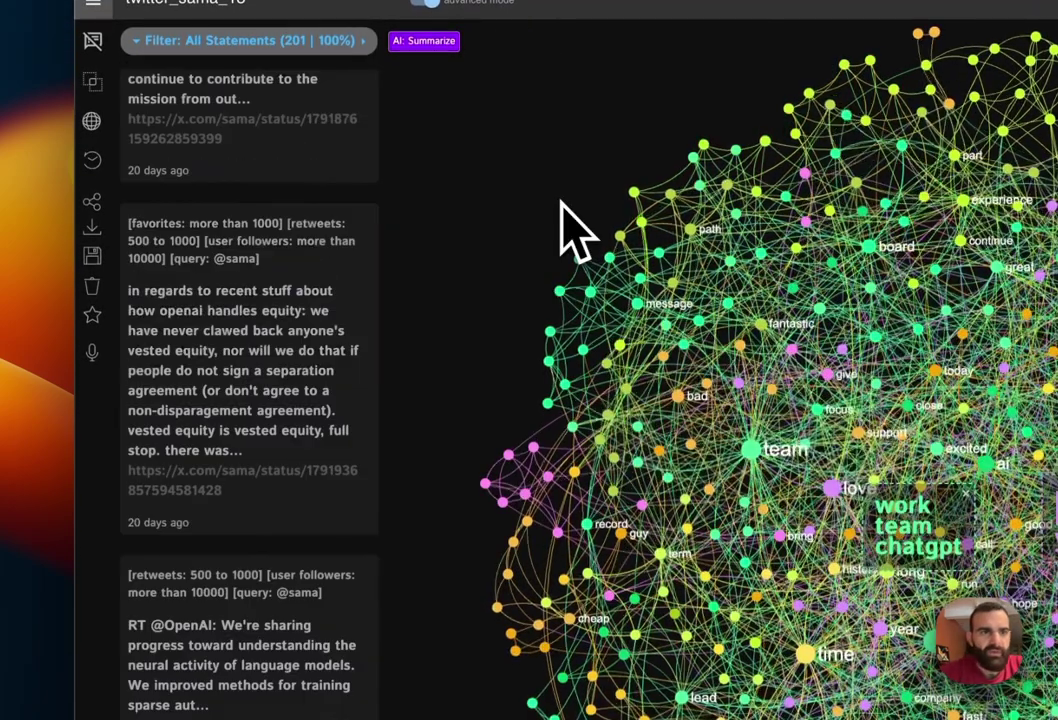
Activate Dynamic Graph highlighting of statements in the twitter_sama_13 graph.
{"action": "scroll", "coordinate": [150, 330], "scroll_direction": "down", "scroll_amount": 3}
{"action": "scroll", "coordinate": [150, 330], "scroll_direction": "down", "scroll_amount": 5}
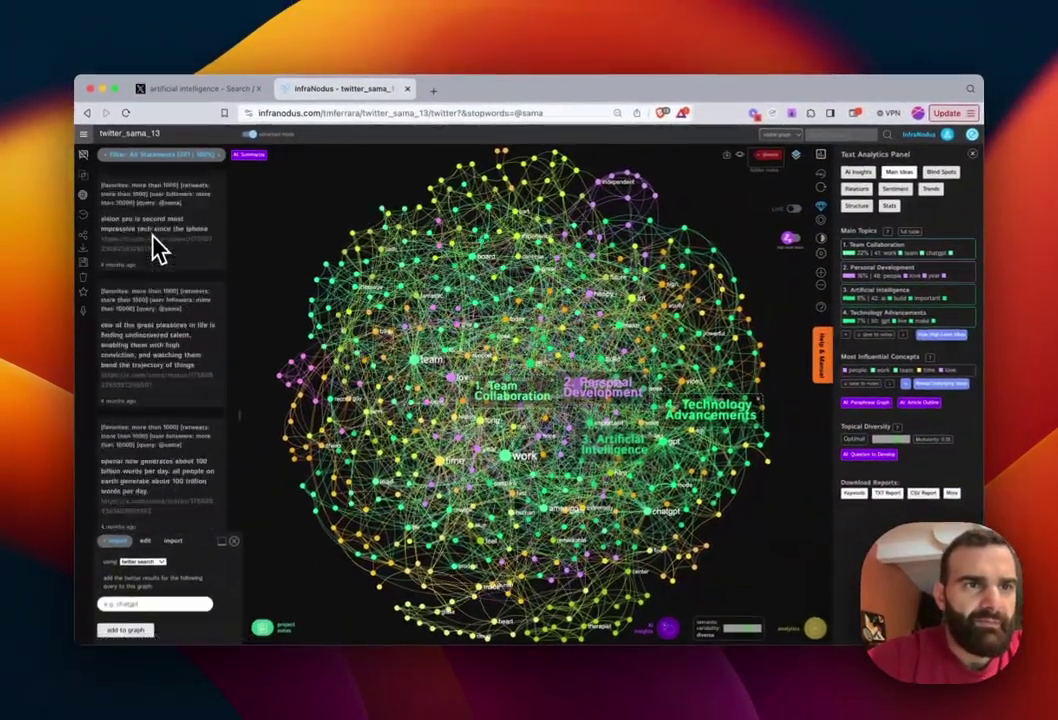
{"action": "scroll", "coordinate": [155, 245], "scroll_direction": "down", "scroll_amount": 10}
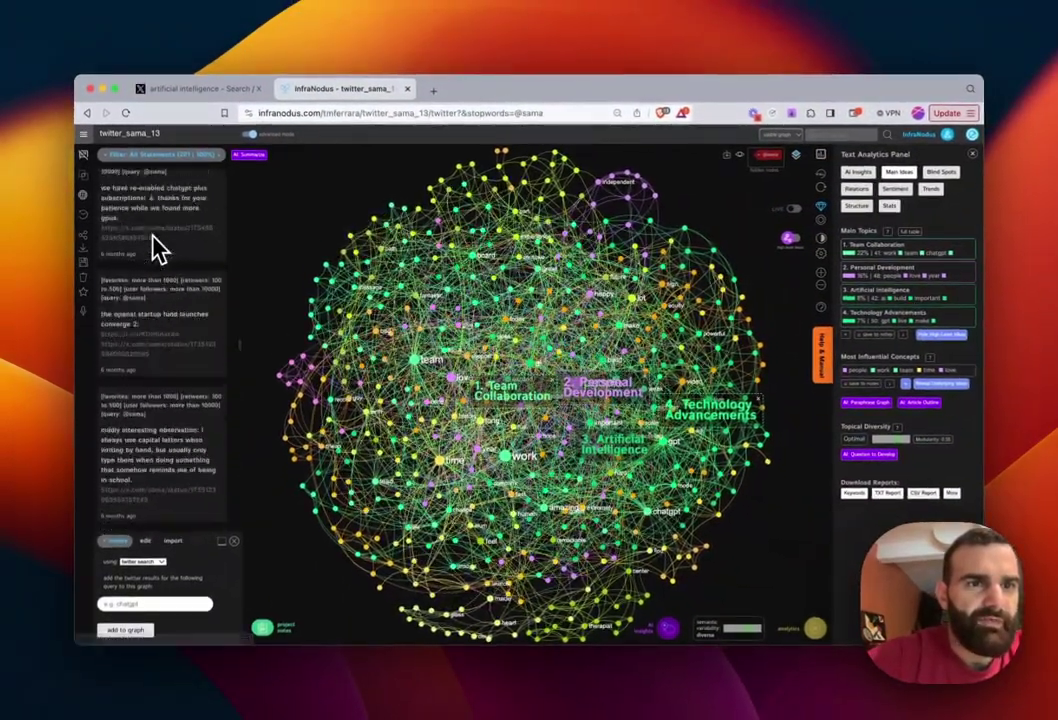
{"action": "scroll", "coordinate": [155, 245], "scroll_direction": "down", "scroll_amount": 10}
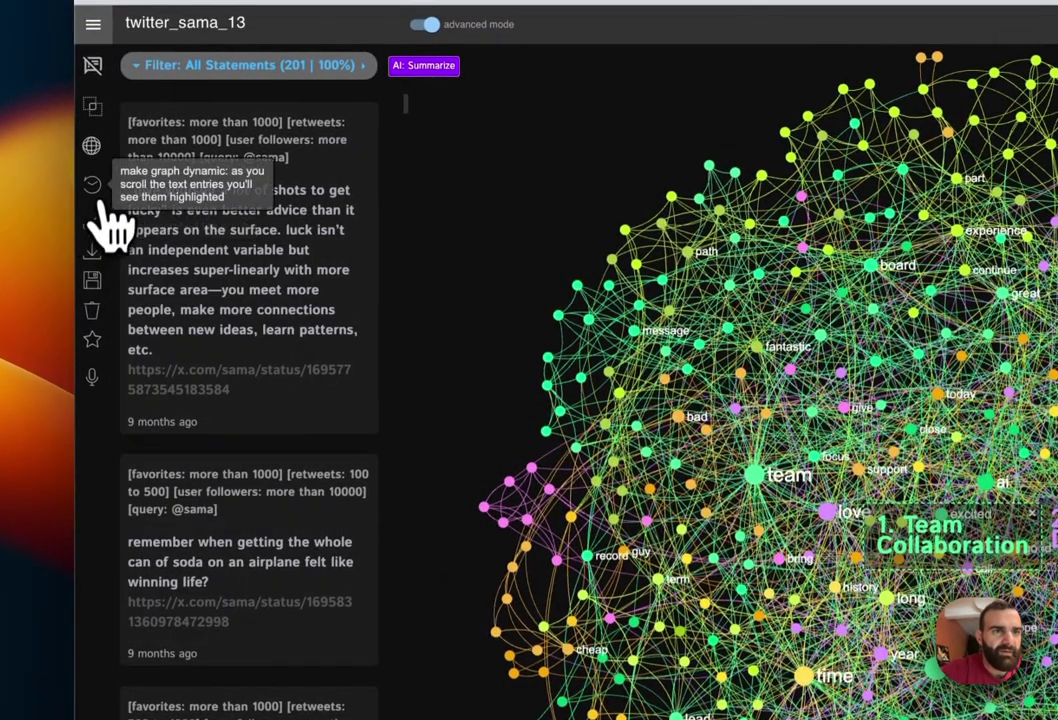
{"action": "left_click", "coordinate": [96, 192]}
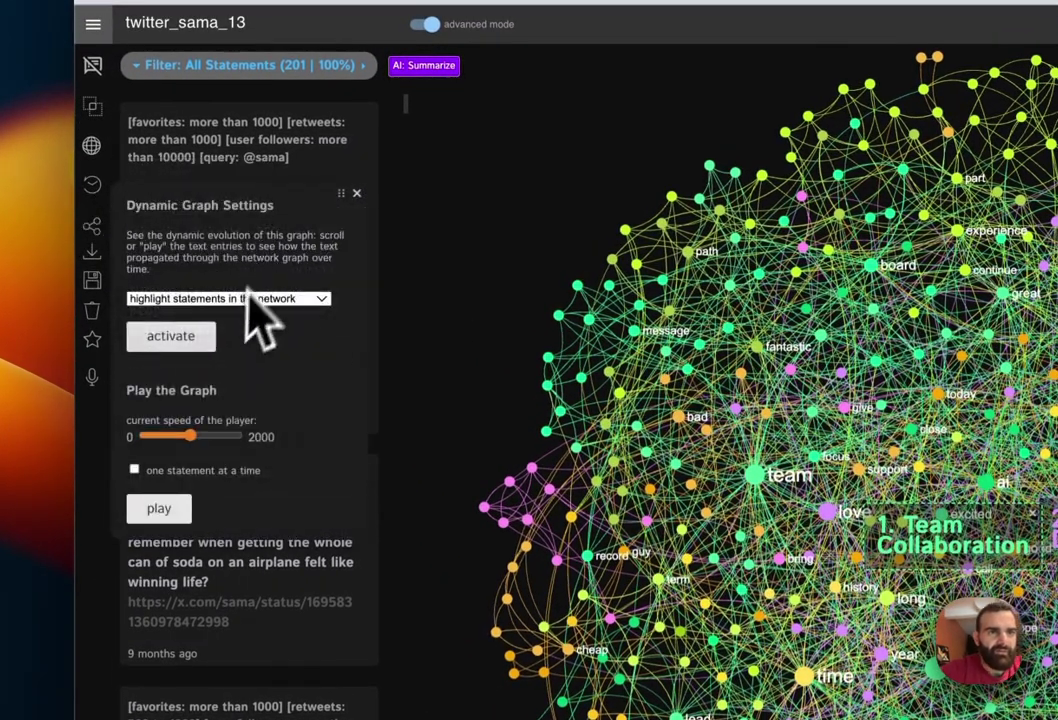
{"action": "left_click", "coordinate": [175, 336]}
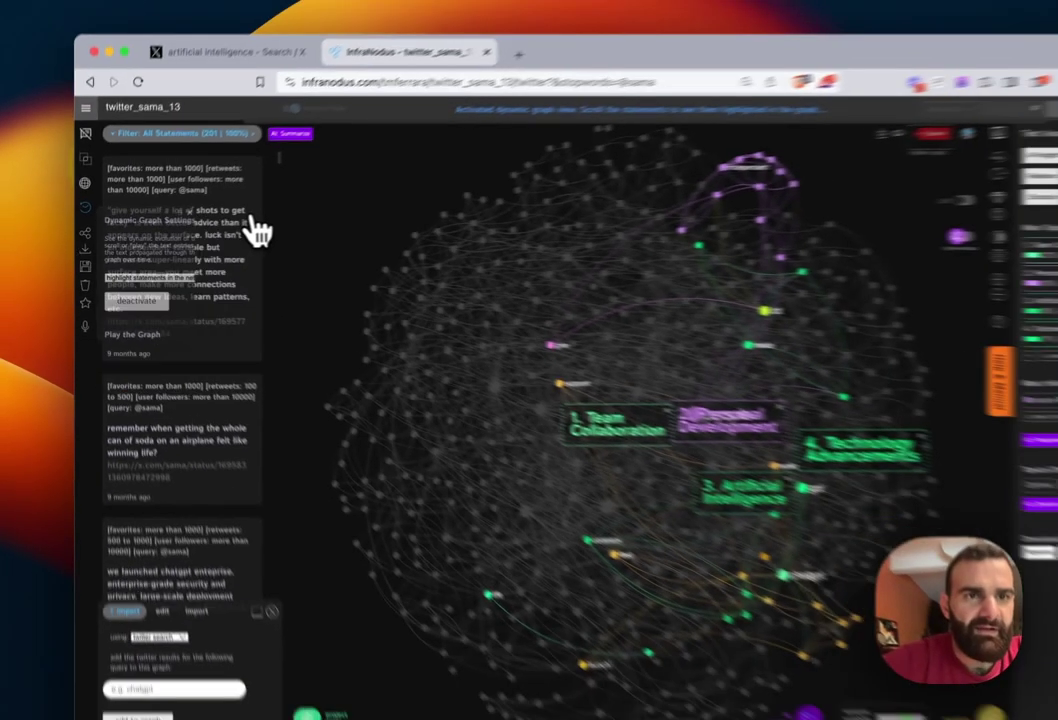
{"action": "left_click", "coordinate": [357, 193]}
Scroll through the tweets to see each one's concepts highlighted, then reopen dynamic settings.
{"action": "scroll", "coordinate": [349, 379], "scroll_direction": "down", "scroll_amount": 5}
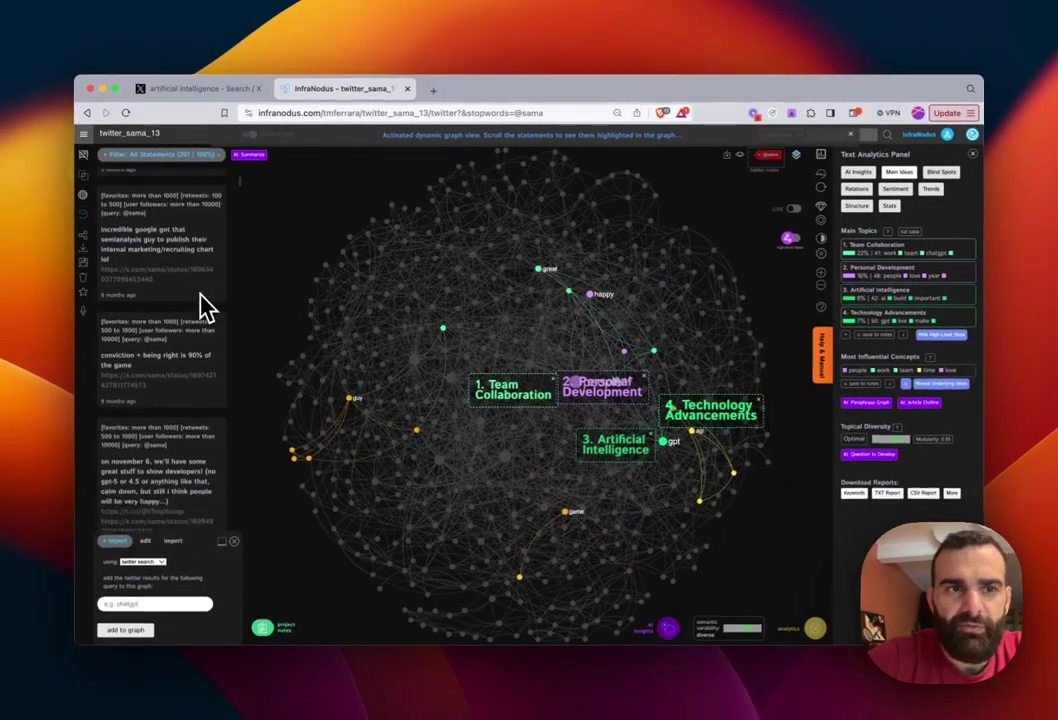
{"action": "scroll", "coordinate": [205, 307], "scroll_direction": "down", "scroll_amount": 10}
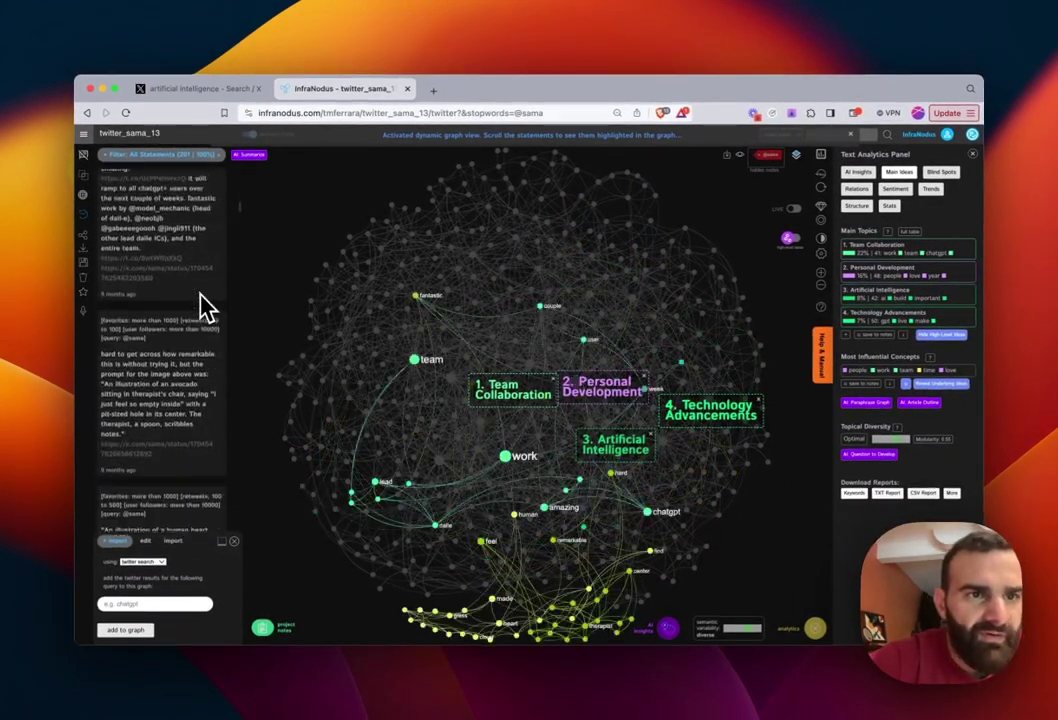
{"action": "scroll", "coordinate": [205, 307], "scroll_direction": "down", "scroll_amount": 10}
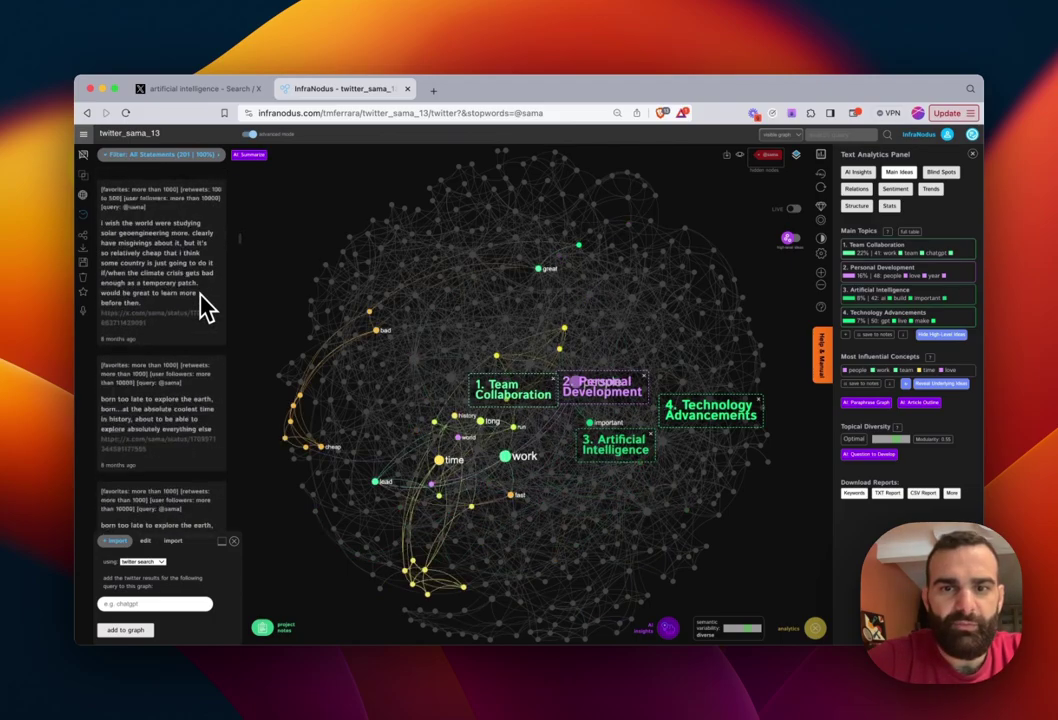
{"action": "scroll", "coordinate": [205, 305], "scroll_direction": "down", "scroll_amount": 10}
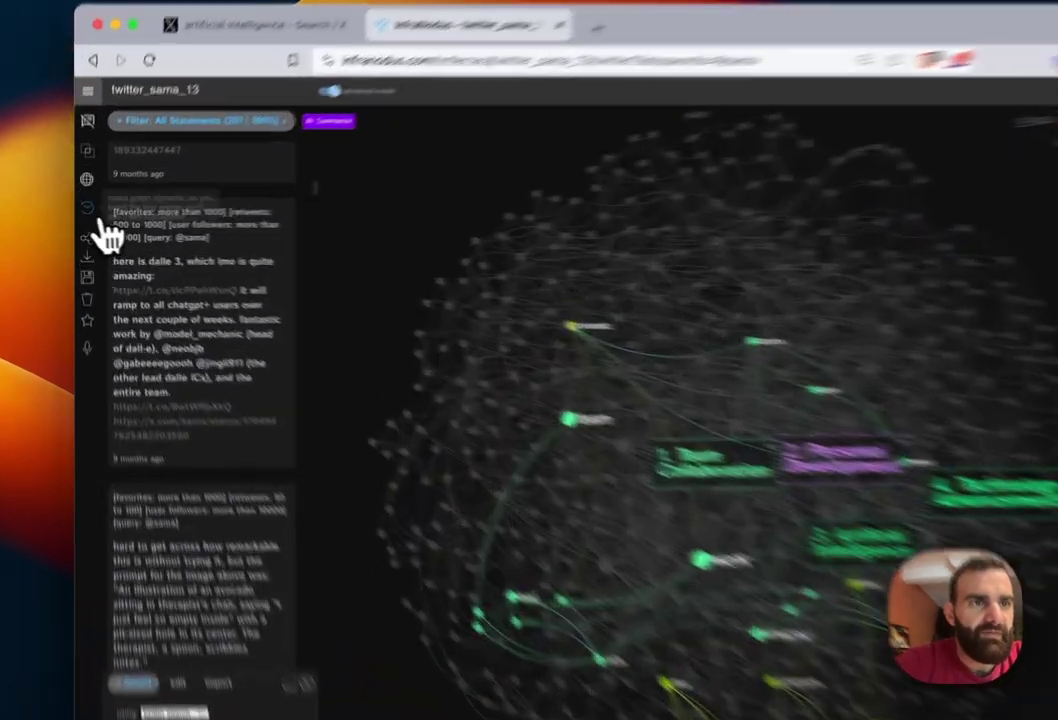
{"action": "left_click", "coordinate": [83, 214]}
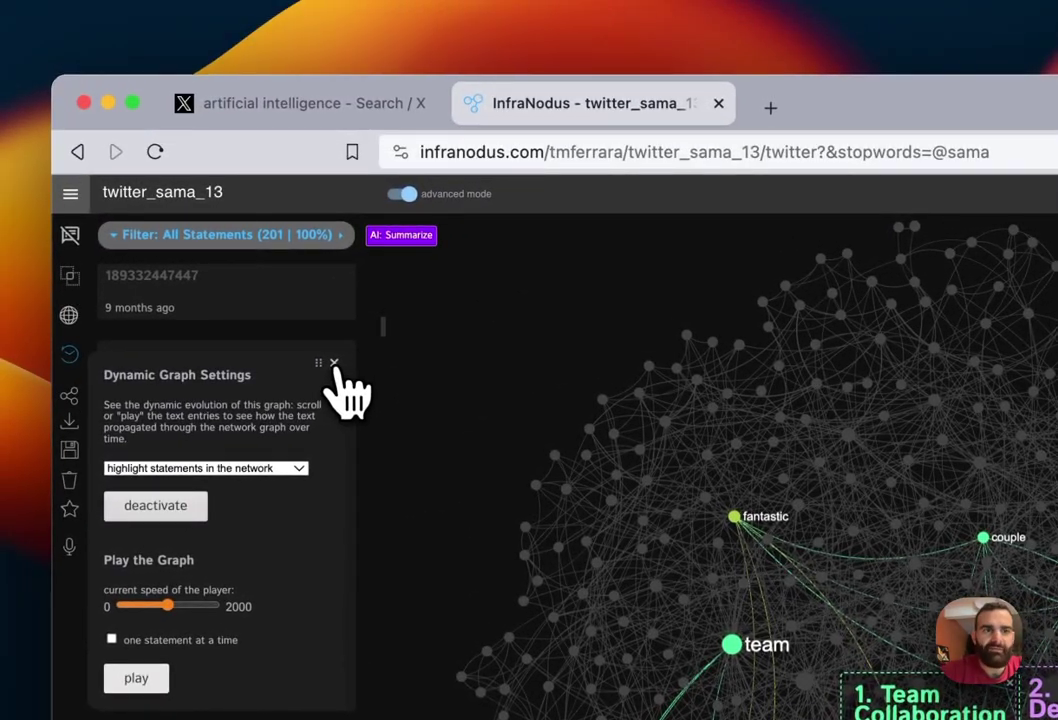
Switch off the dynamic graph view and bring up the node filtering settings.
{"action": "left_click", "coordinate": [335, 366]}
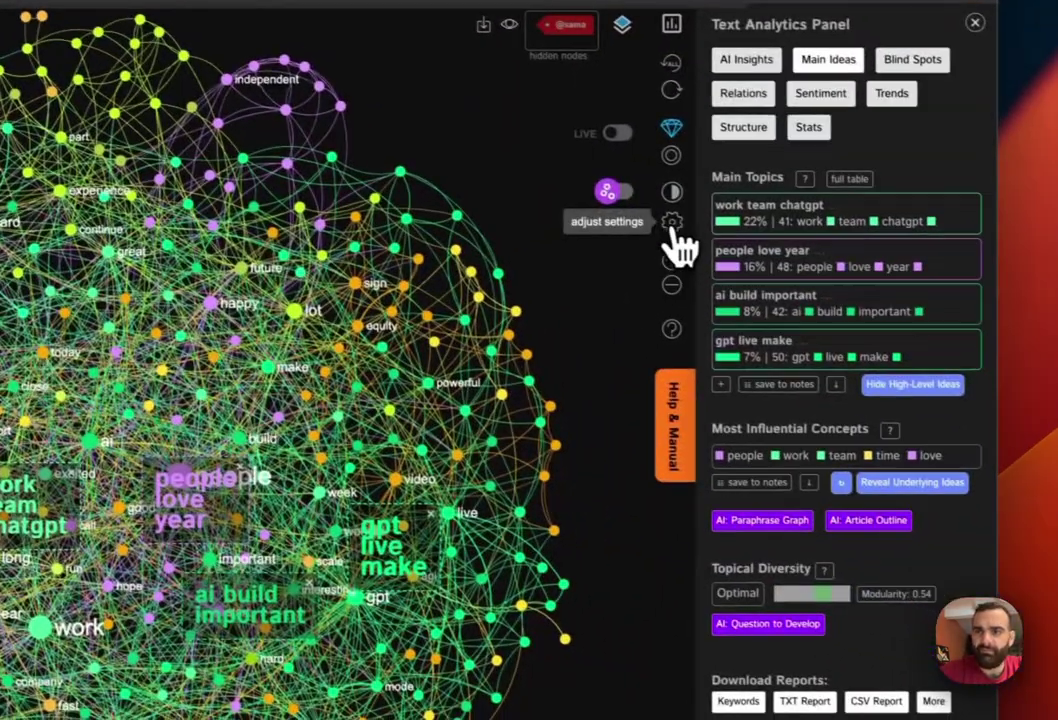
{"action": "left_click", "coordinate": [660, 222]}
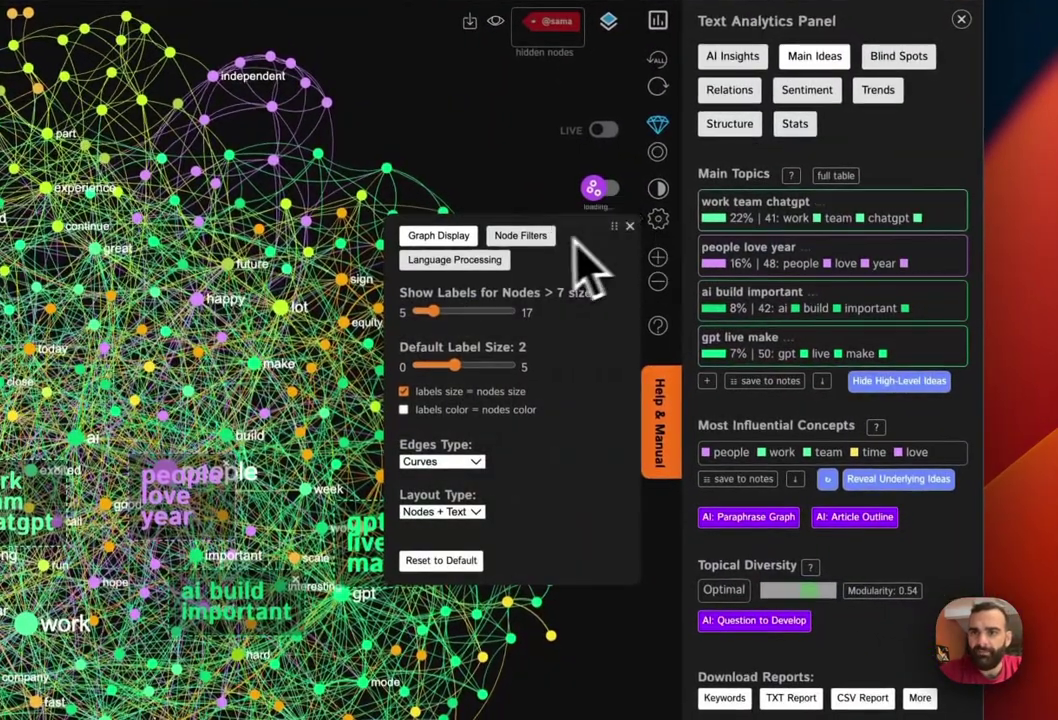
{"action": "left_click", "coordinate": [515, 237]}
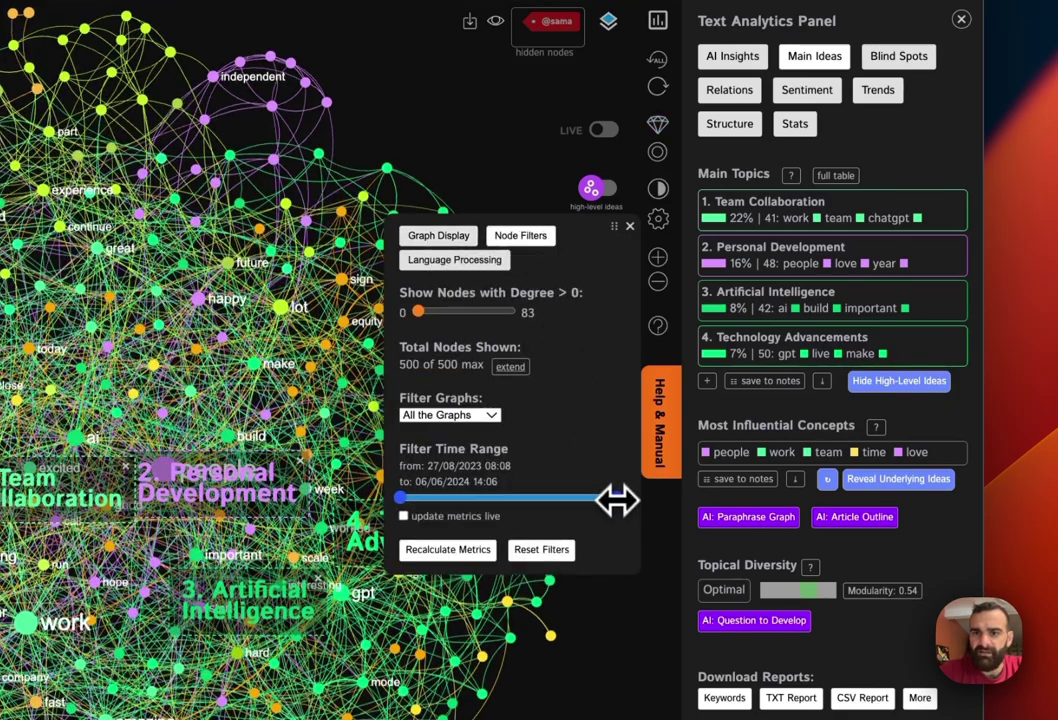
Try narrower tweet date windows, ending with the full 27/08/2023 to 06/06/2024 range.
{"action": "left_click_drag", "start_coordinate": [617, 499], "coordinate": [467, 506]}
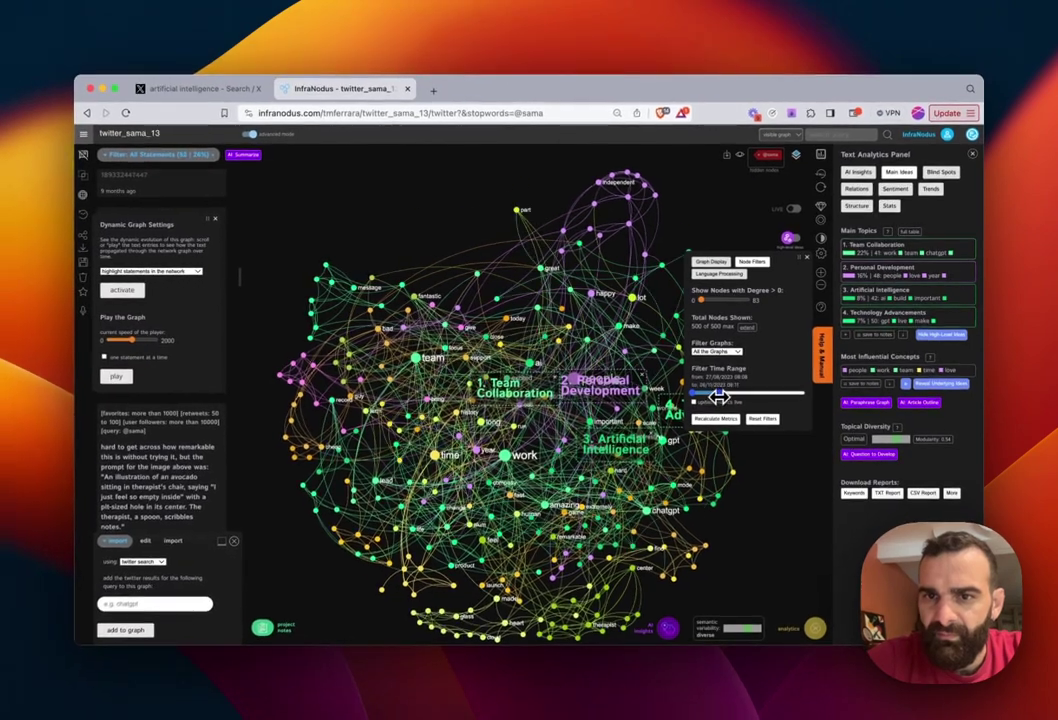
{"action": "left_click_drag", "start_coordinate": [718, 396], "coordinate": [740, 396]}
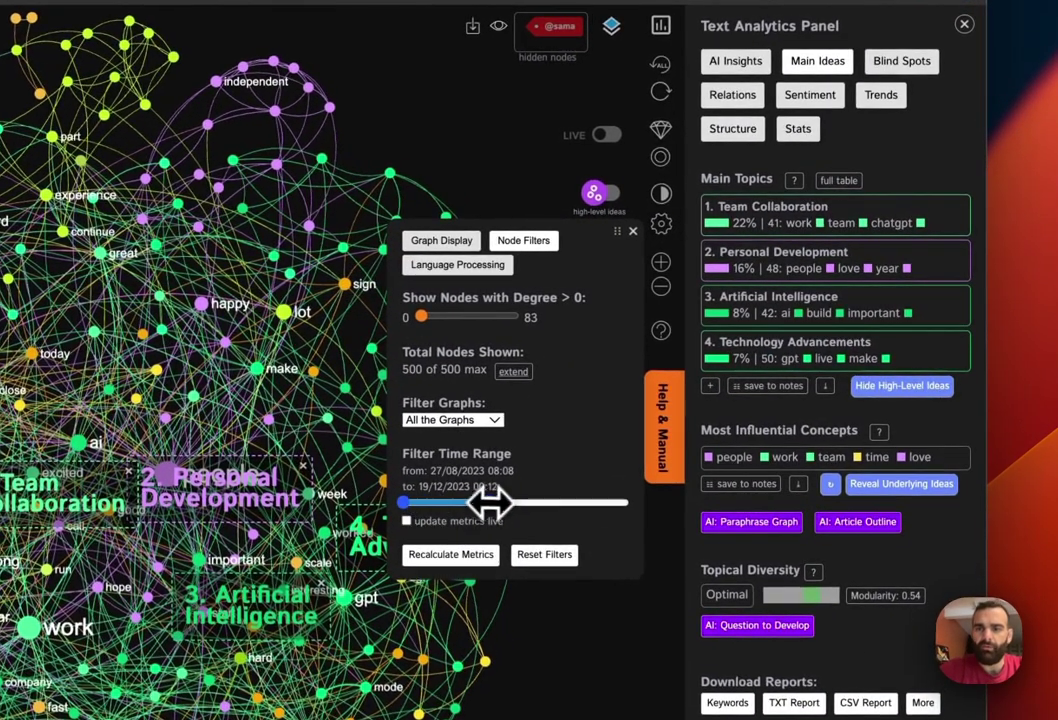
{"action": "left_click_drag", "start_coordinate": [490, 503], "coordinate": [751, 503]}
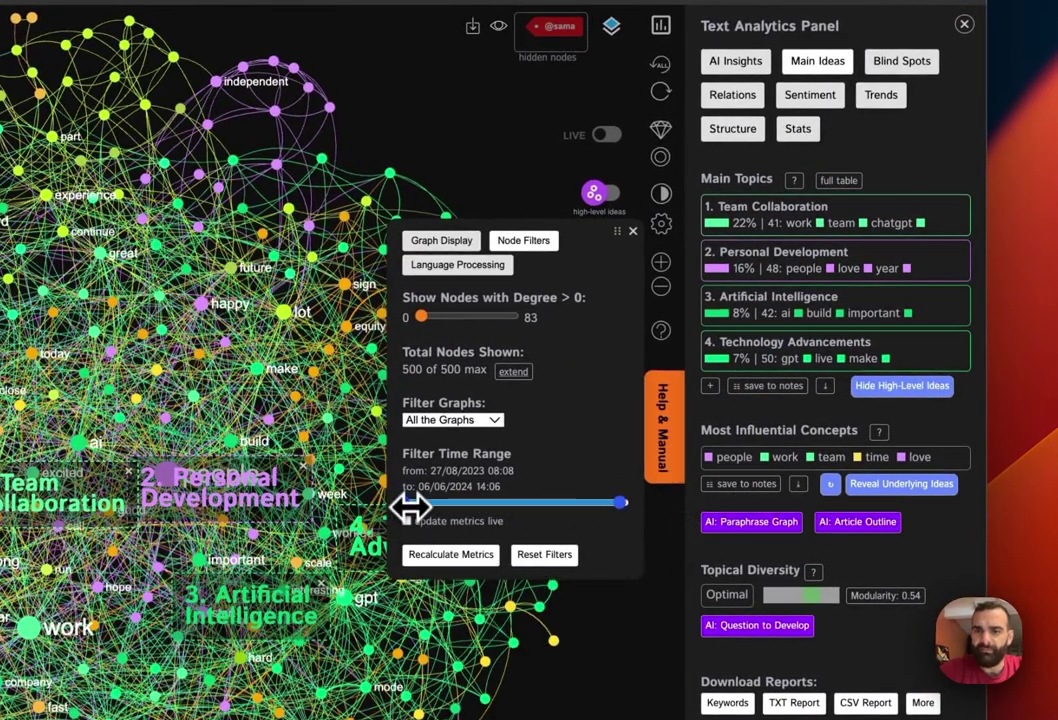
{"action": "left_click_drag", "start_coordinate": [410, 507], "coordinate": [345, 505]}
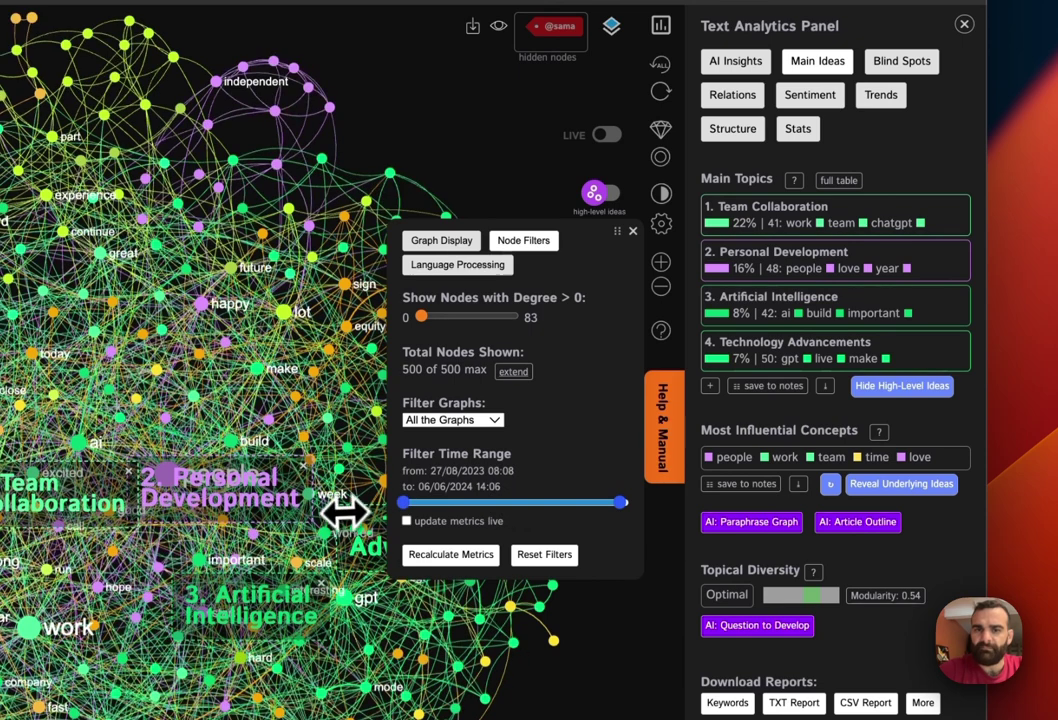
{"action": "left_click", "coordinate": [633, 233]}
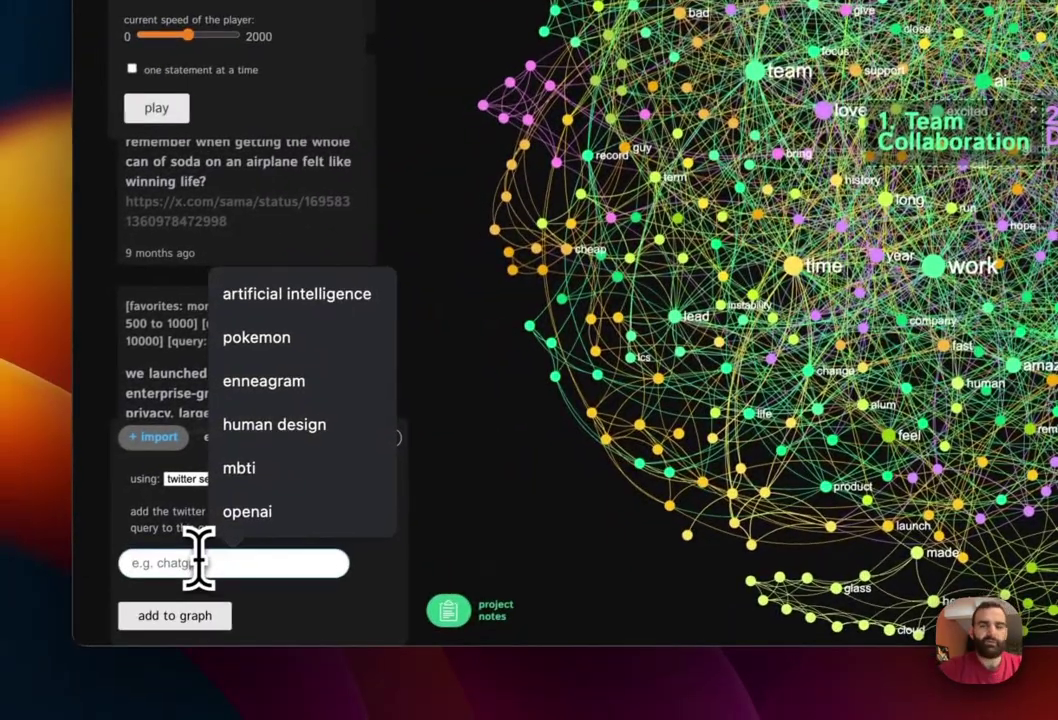
{"action": "type", "text": "@OpenAI"}
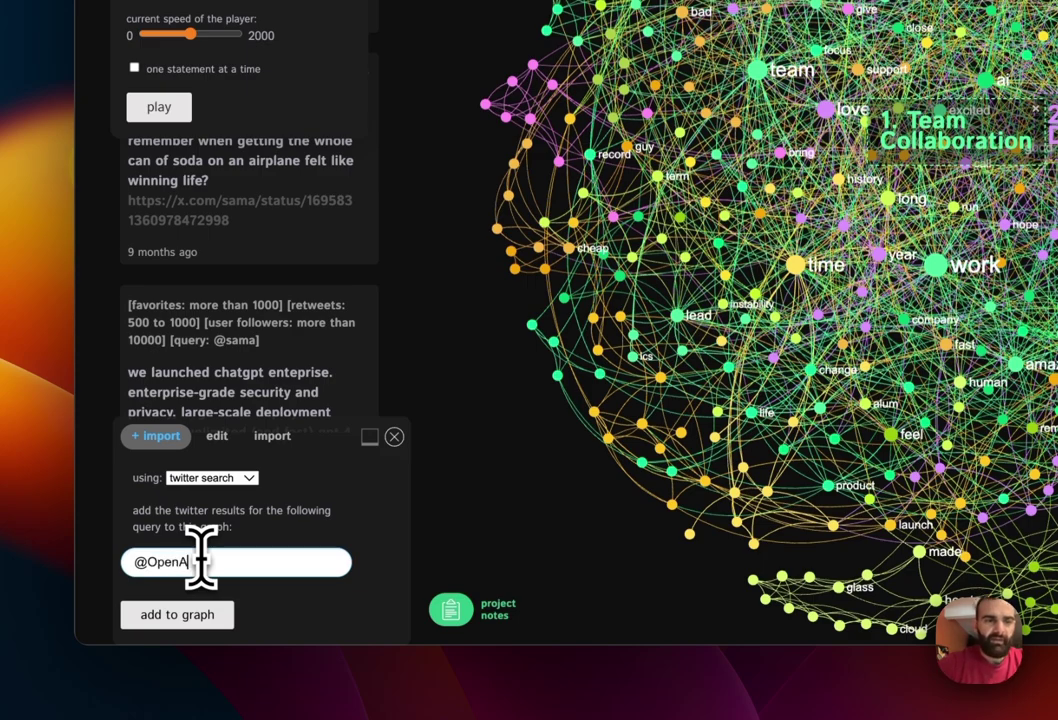
{"action": "left_click", "coordinate": [174, 622]}
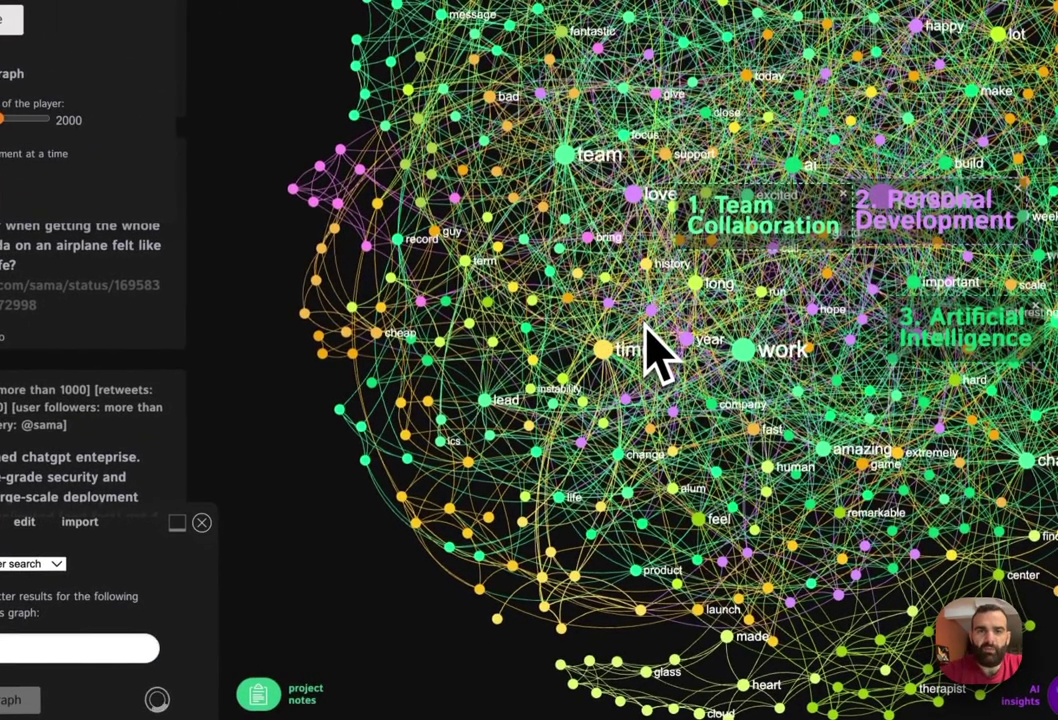